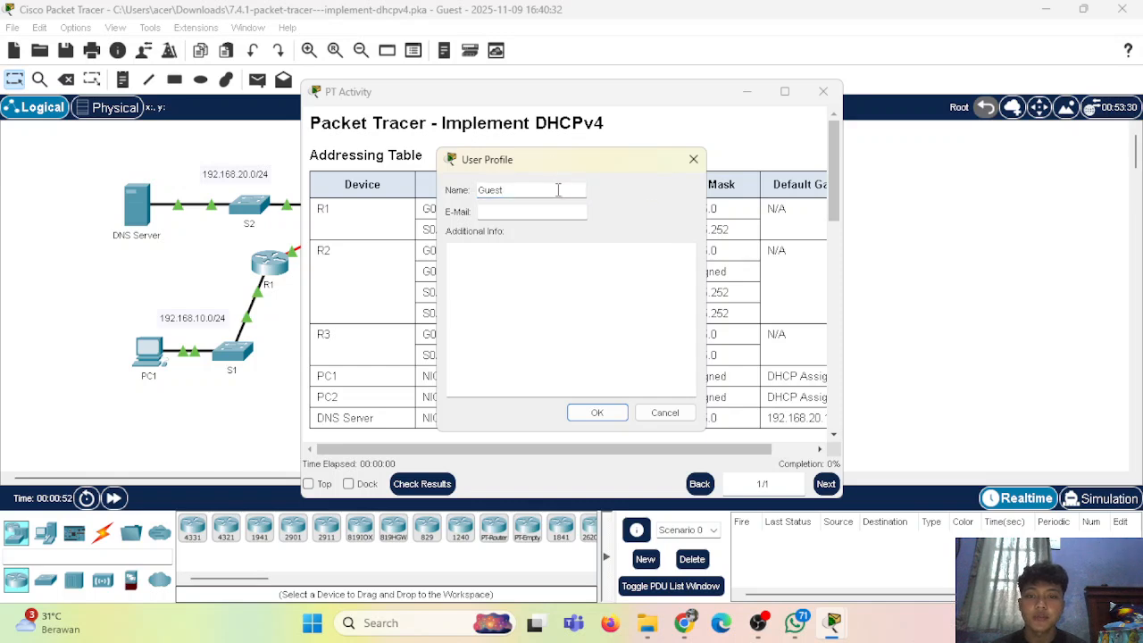
Replace the Guest user profile name with the student's own name and confirm it
key(BackSpace)
key(BackSpace)
key(BackSpace)
text(Sheva)
key(Return)
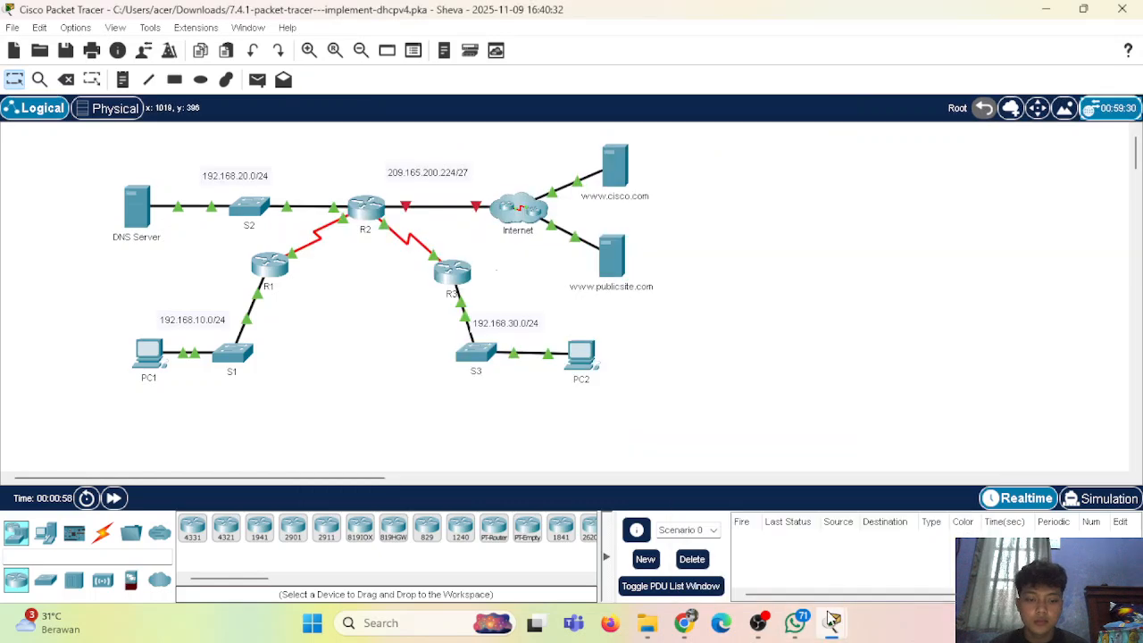
Dock the PT Activity instructions on the left and scroll the workspace to show the whole topology
drag(618, 80, 401, 49)
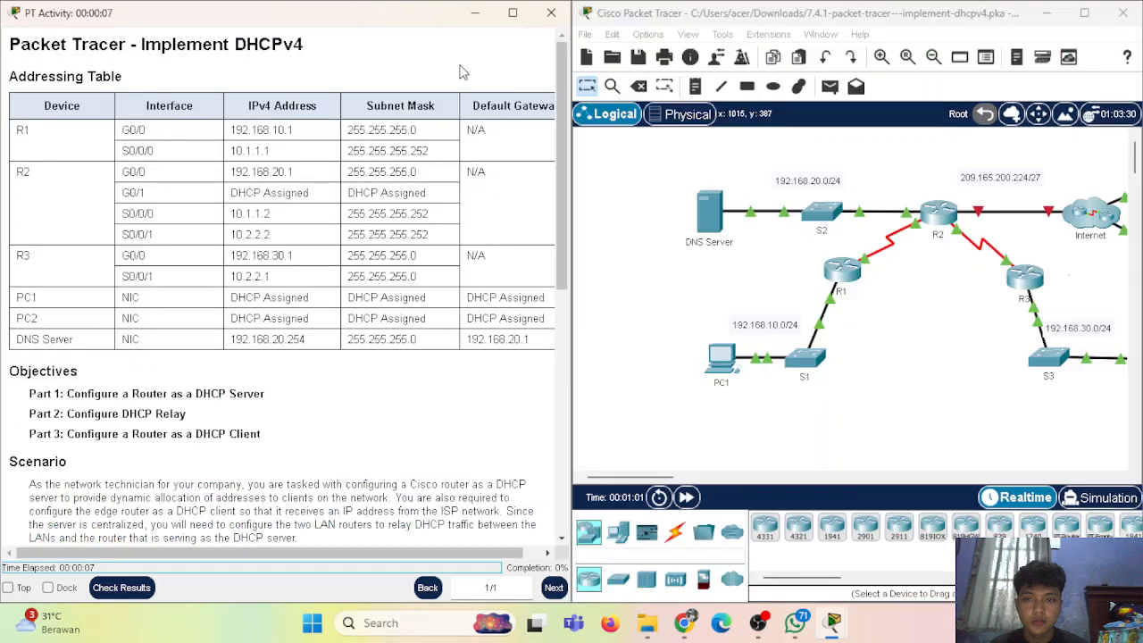
scroll(711, 224, right, 5)
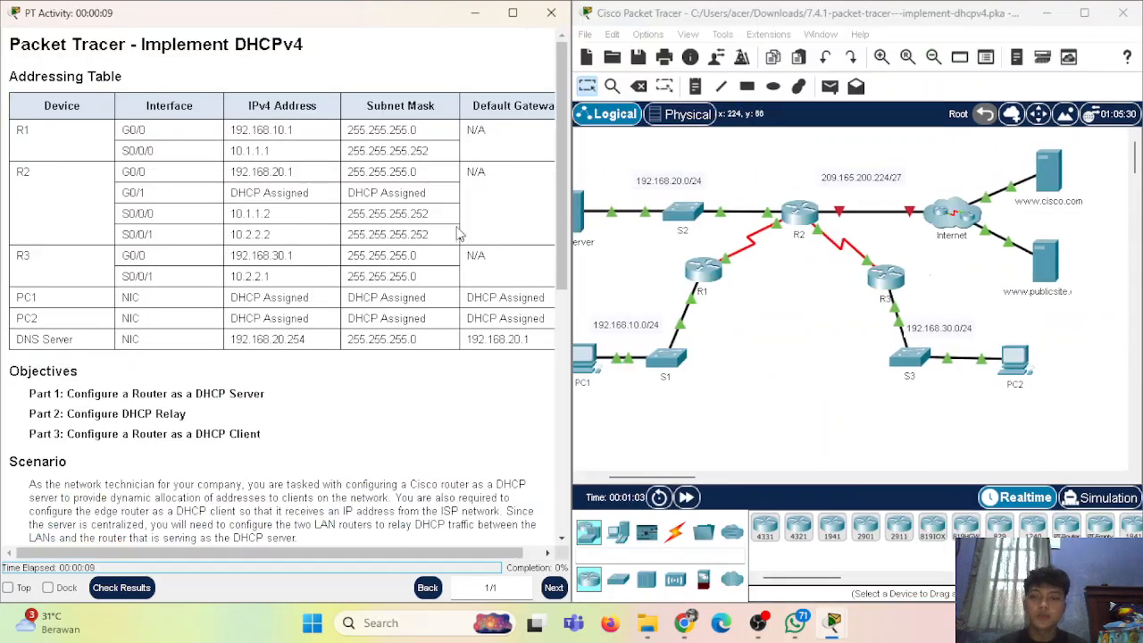
scroll(696, 232, left, 1)
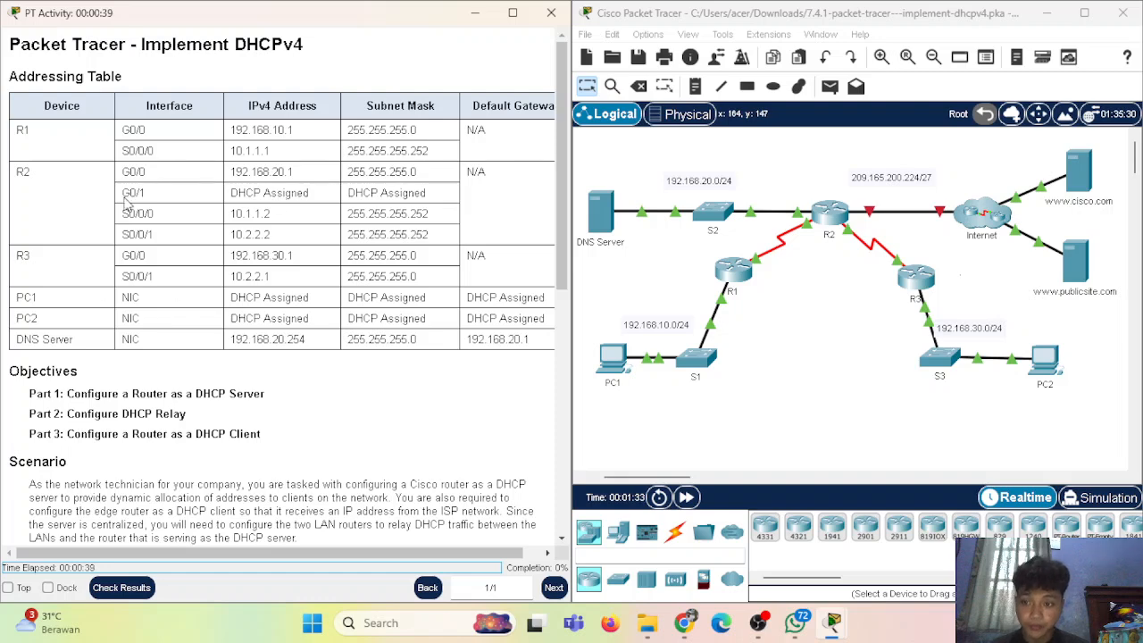
scroll(64, 291, down, 3)
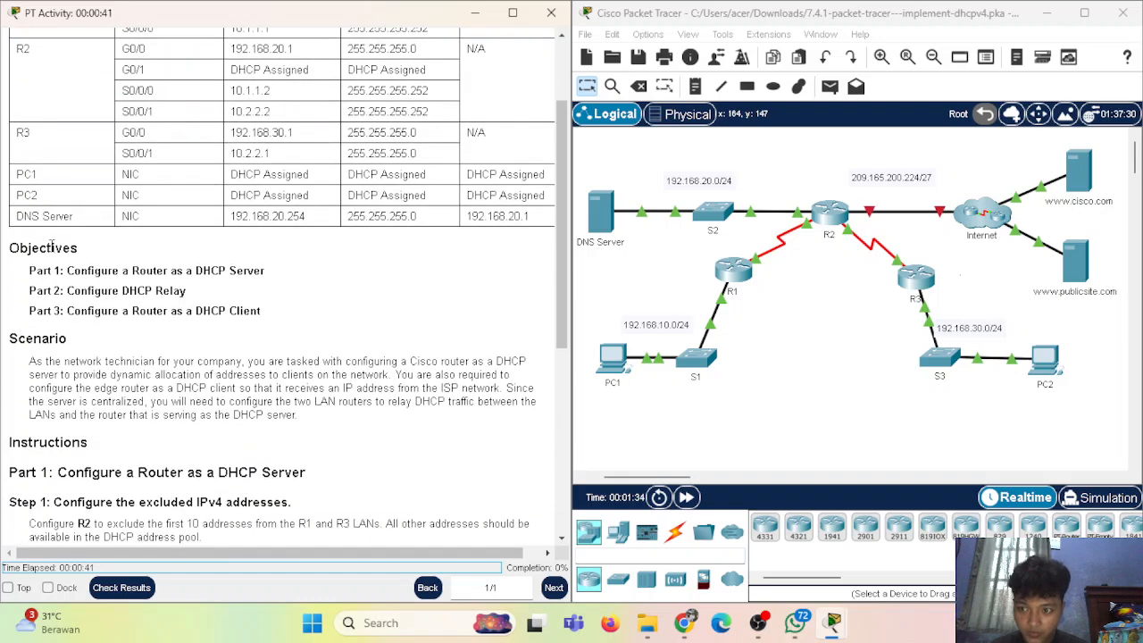
scroll(55, 241, up, 3)
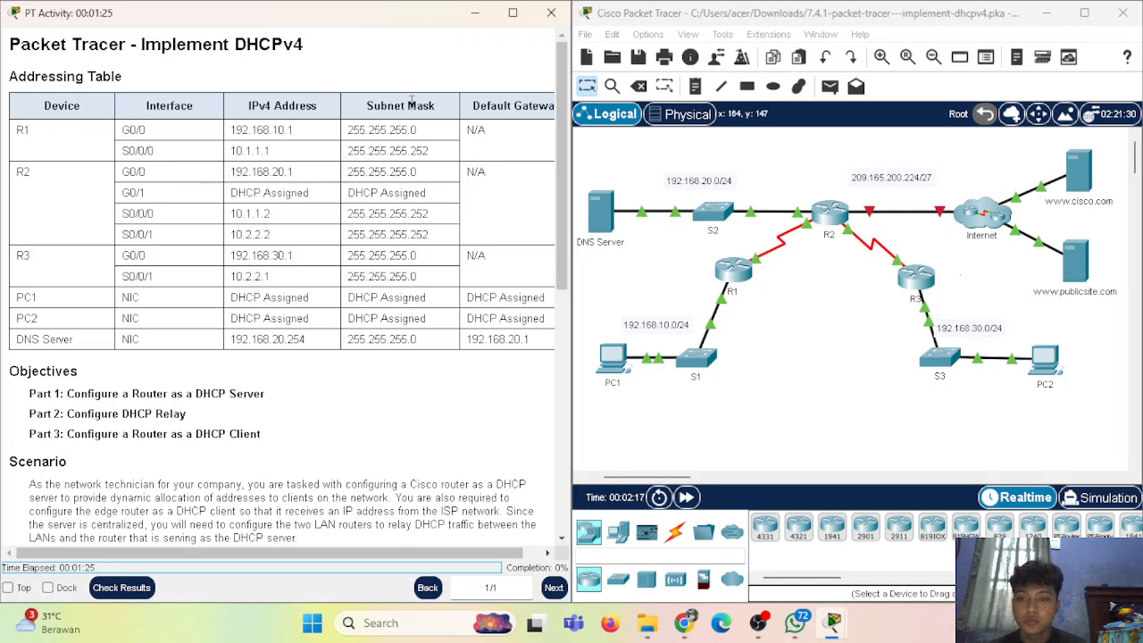
drag(354, 171, 429, 179)
drag(118, 194, 428, 192)
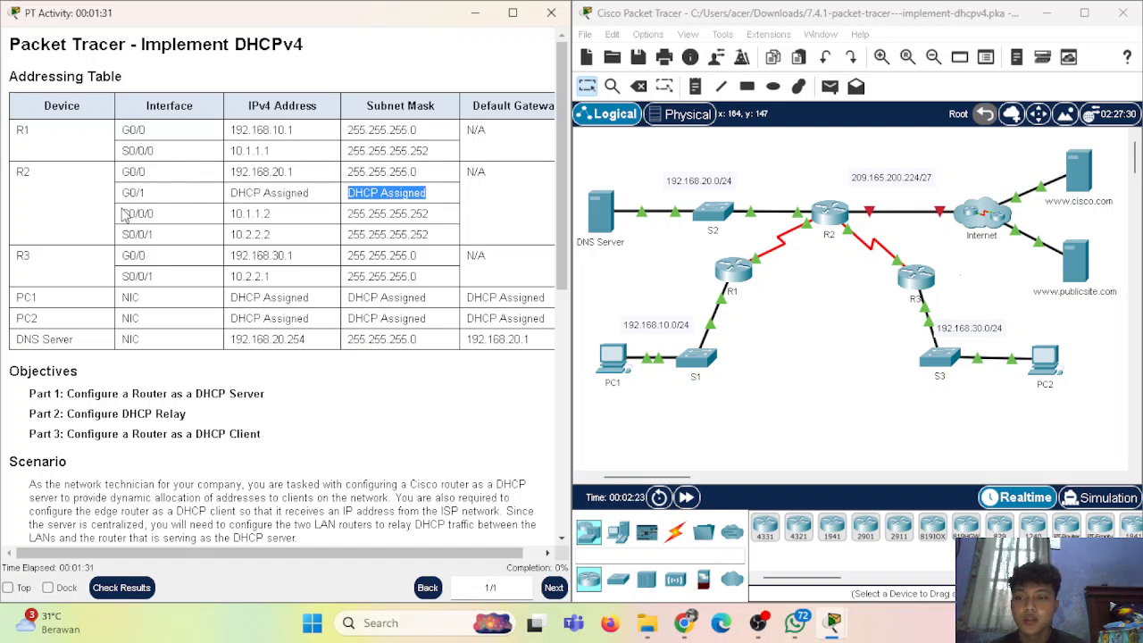
drag(121, 213, 154, 214)
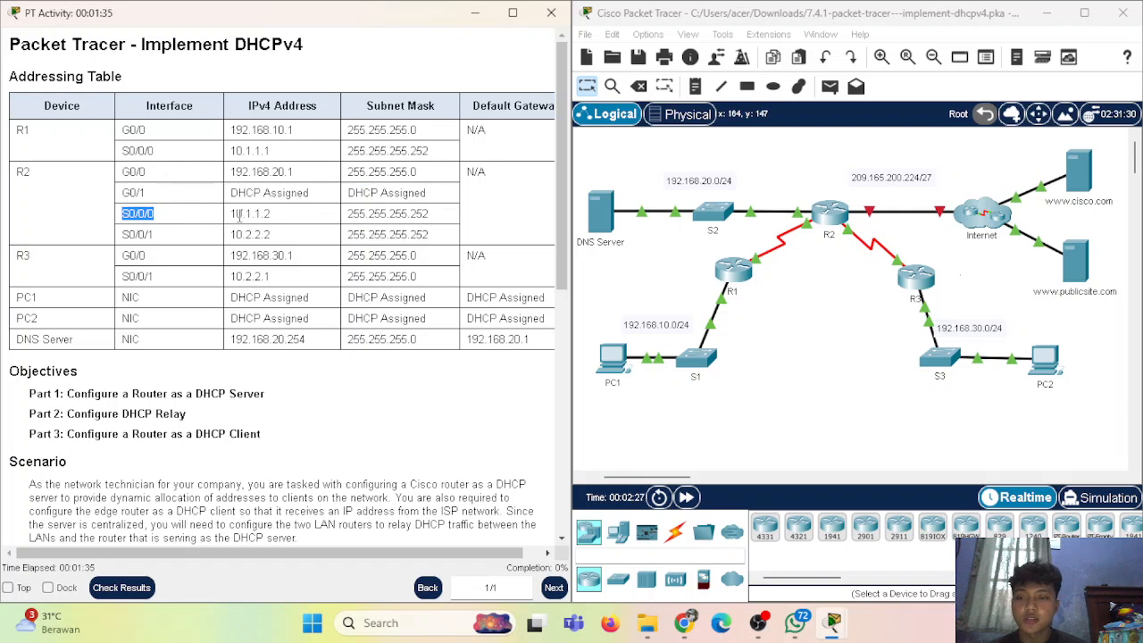
drag(231, 215, 284, 224)
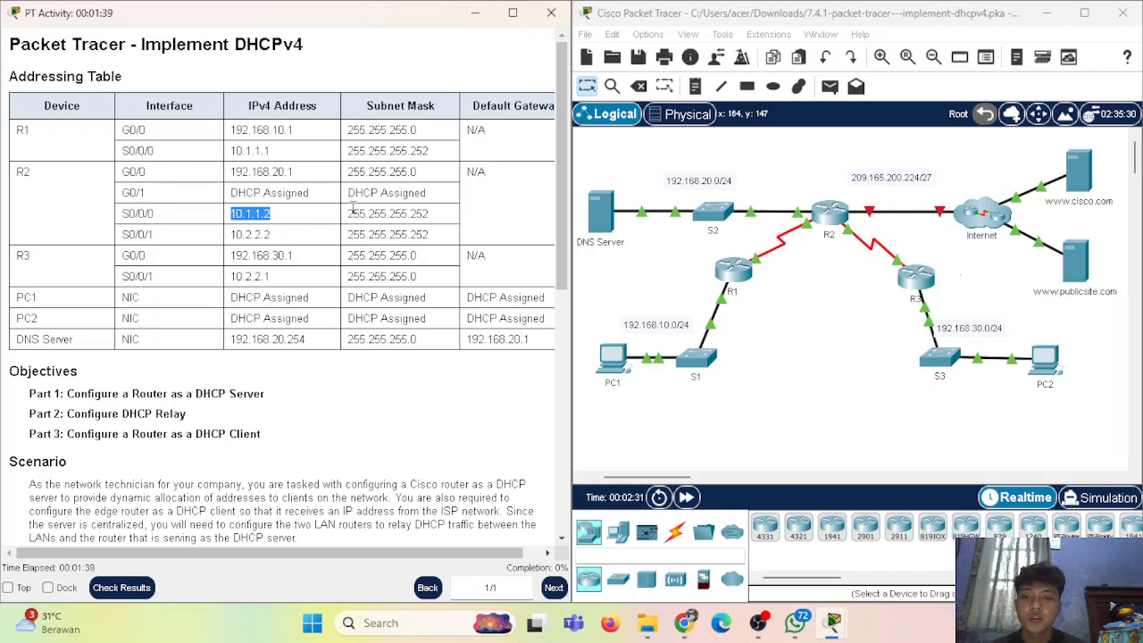
drag(349, 215, 470, 213)
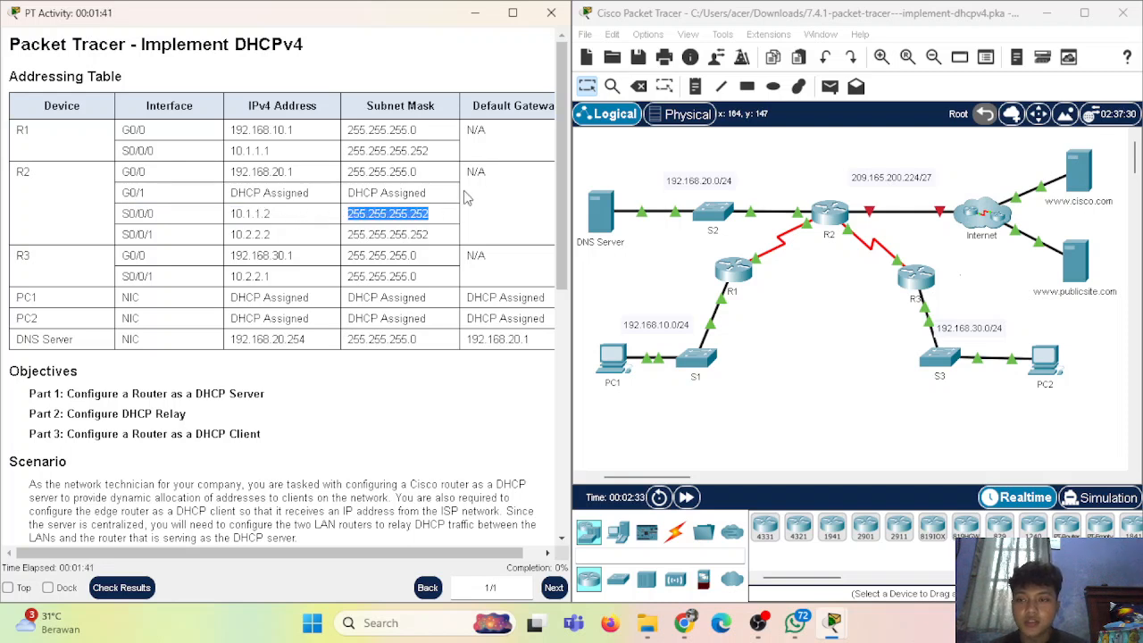
drag(125, 150, 161, 157)
drag(122, 233, 159, 234)
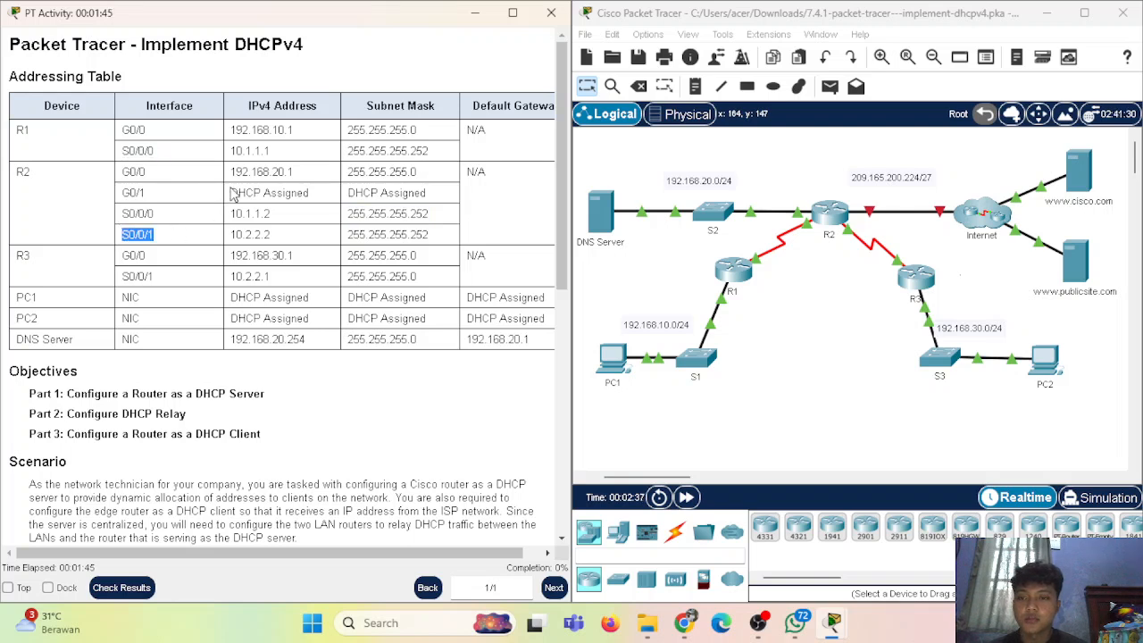
drag(229, 236, 288, 243)
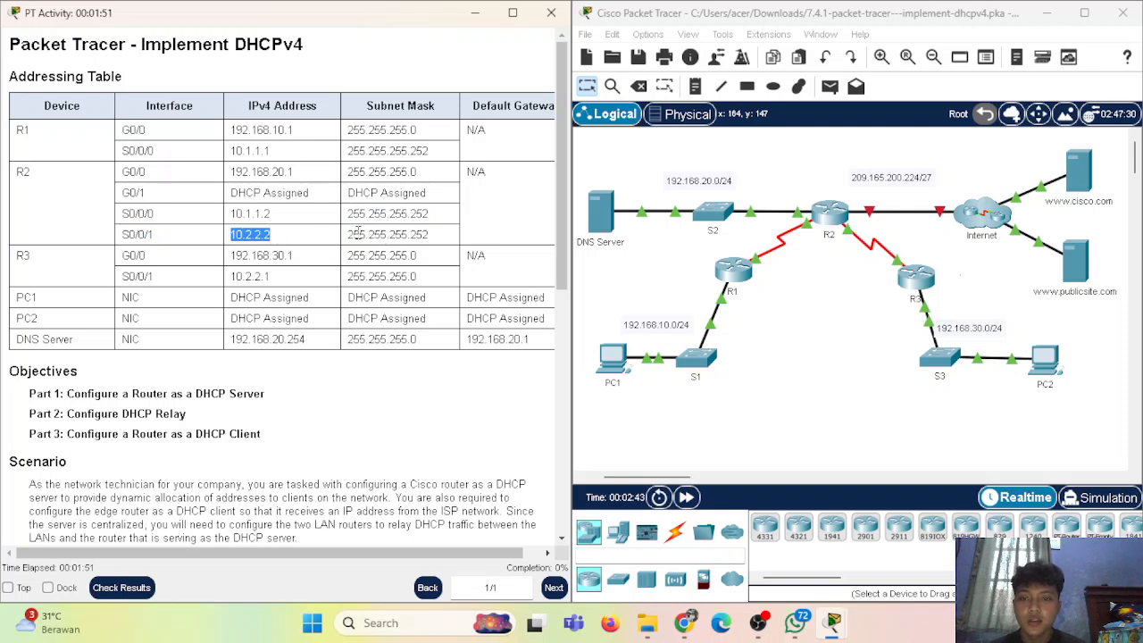
drag(349, 234, 451, 235)
click(456, 212)
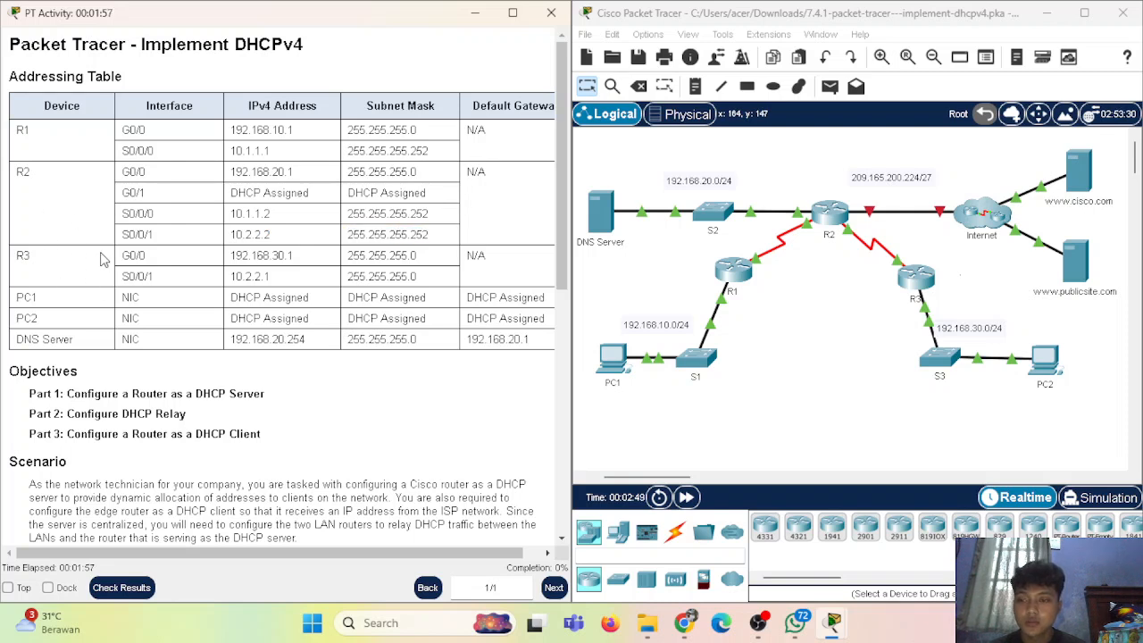
drag(122, 256, 145, 256)
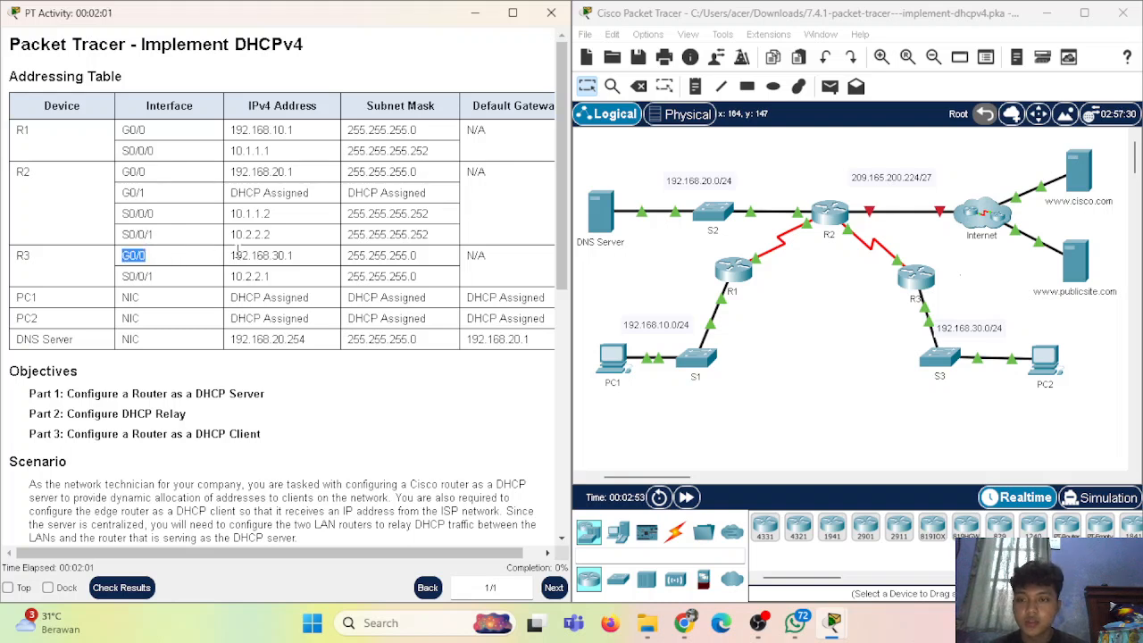
drag(230, 256, 468, 259)
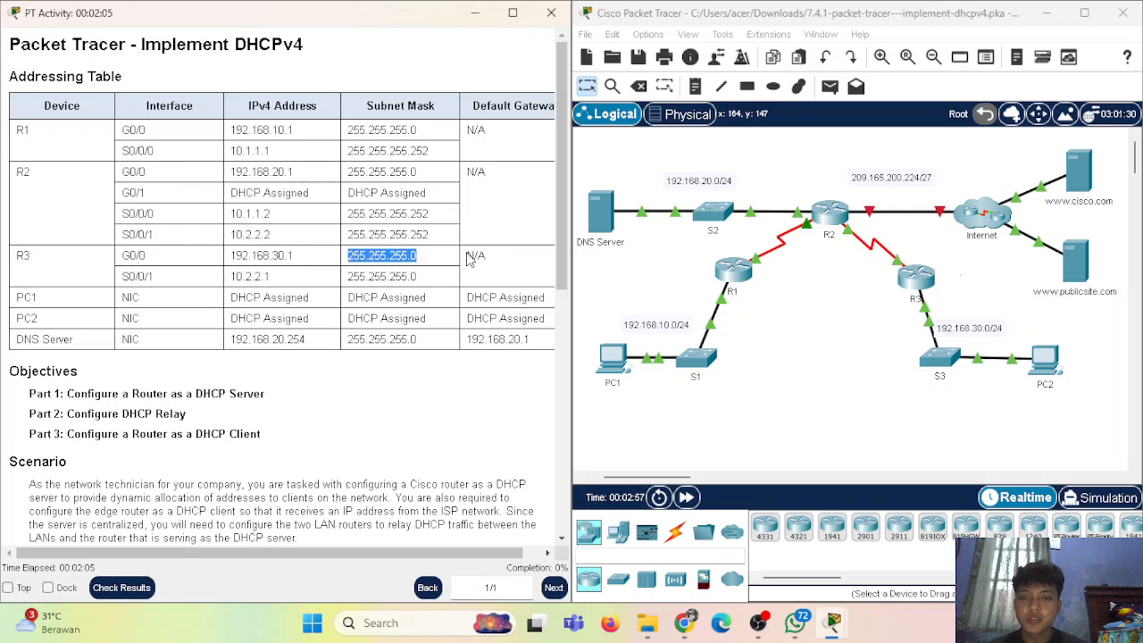
drag(122, 275, 231, 275)
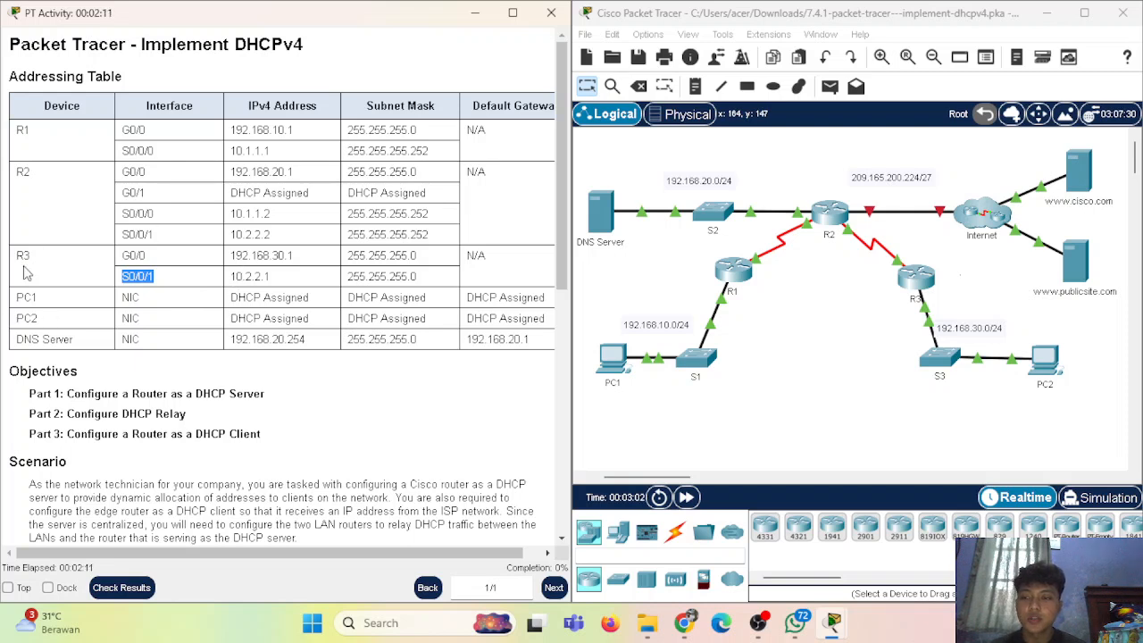
drag(232, 279, 275, 277)
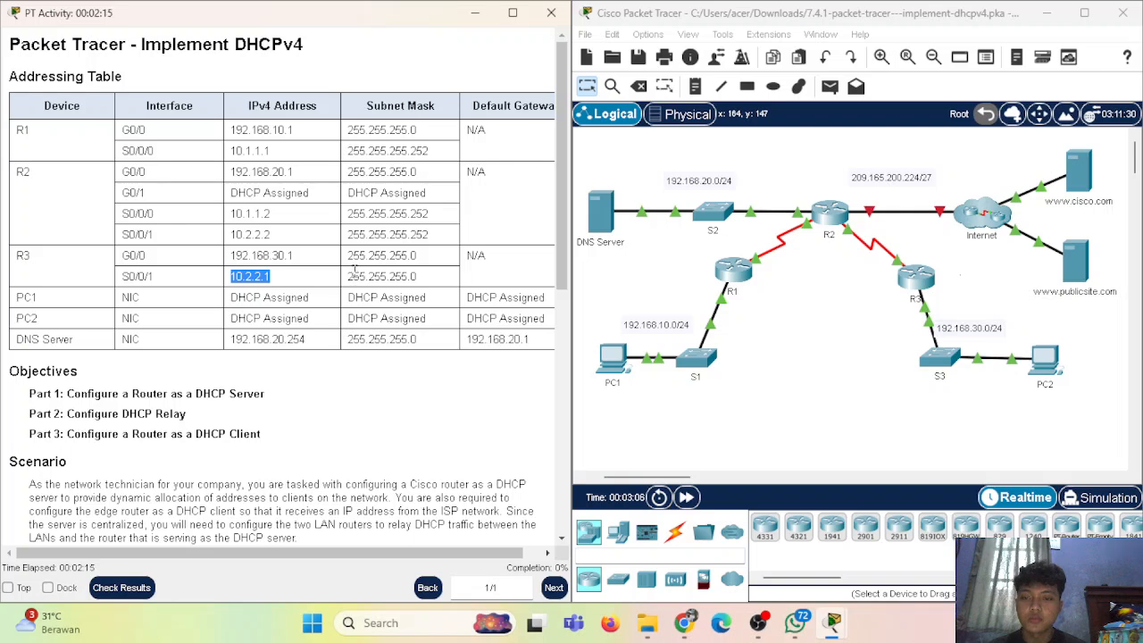
drag(348, 277, 435, 280)
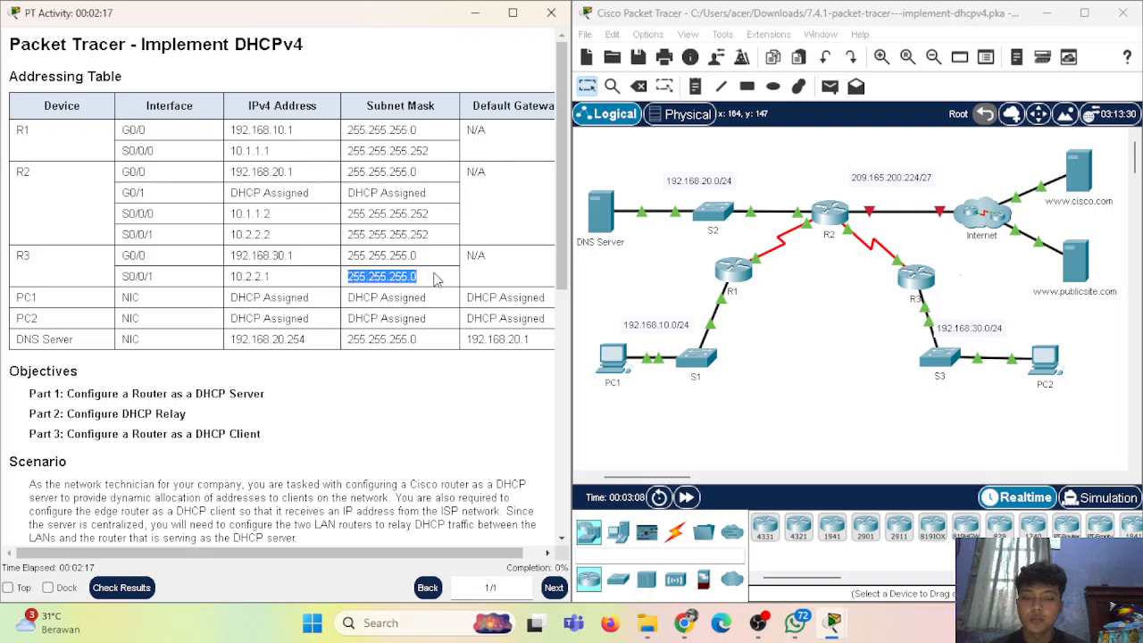
click(408, 271)
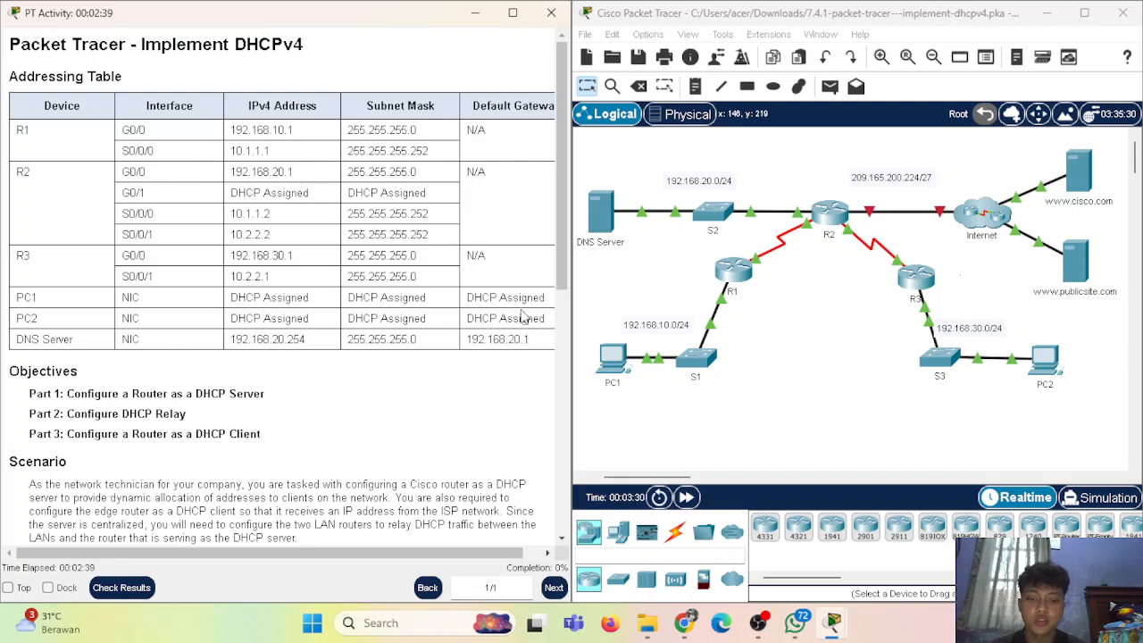
Scroll the instructions to the Part 1–3 DHCP server, relay and client tasks
scroll(380, 297, down, 3)
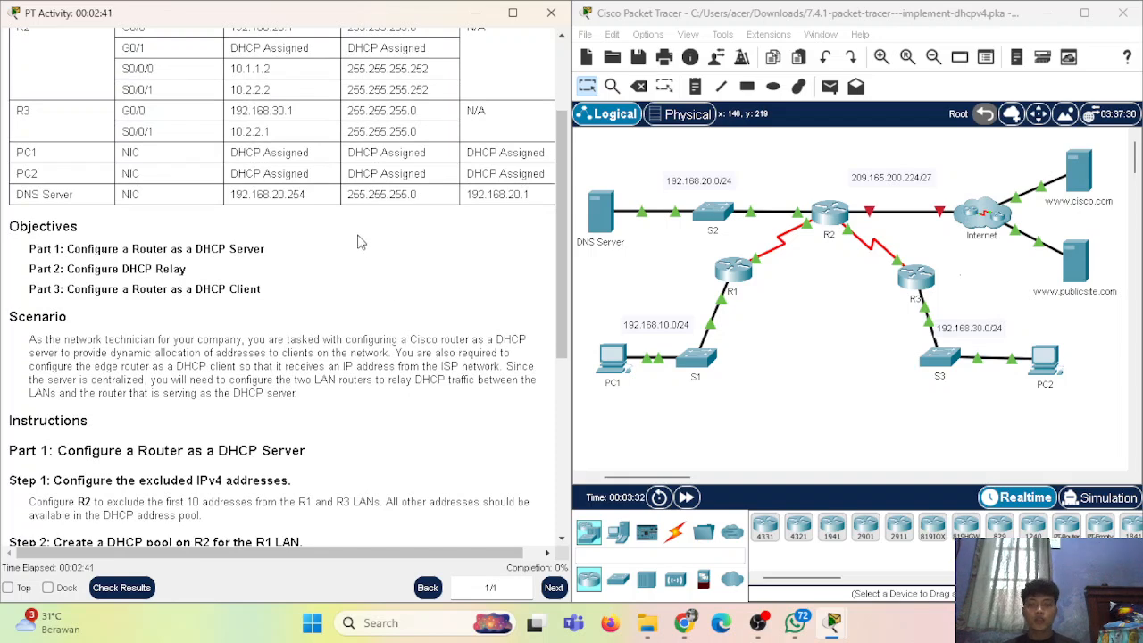
scroll(362, 241, down, 3)
scroll(181, 144, down, 1)
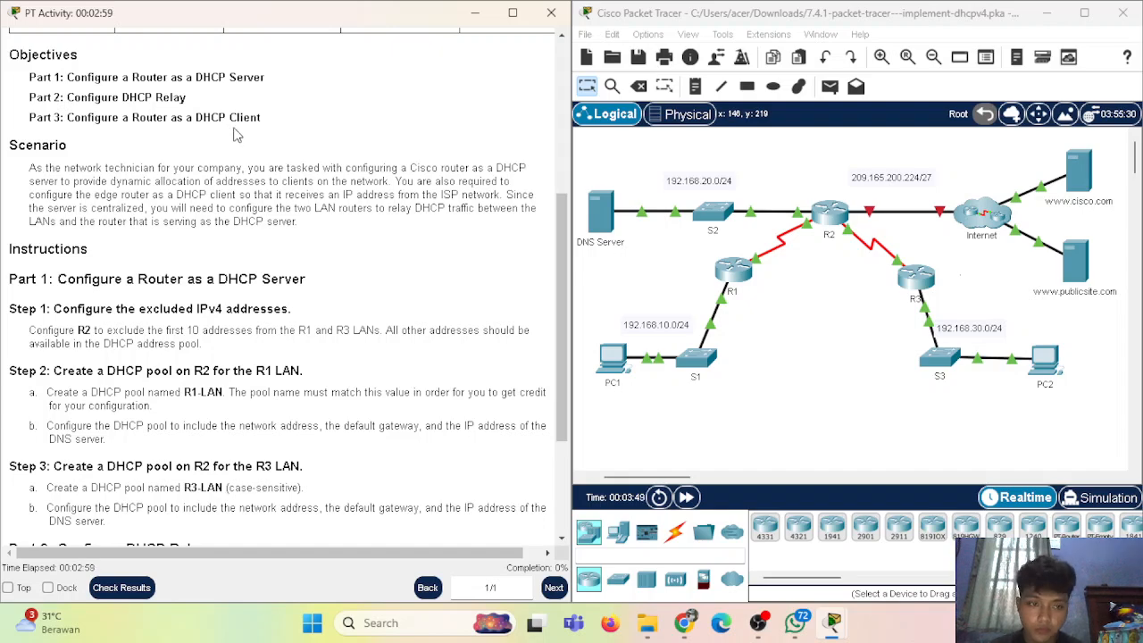
scroll(234, 133, up, 1)
scroll(236, 132, down, 3)
scroll(235, 127, up, 1)
scroll(235, 128, up, 1)
scroll(234, 128, down, 3)
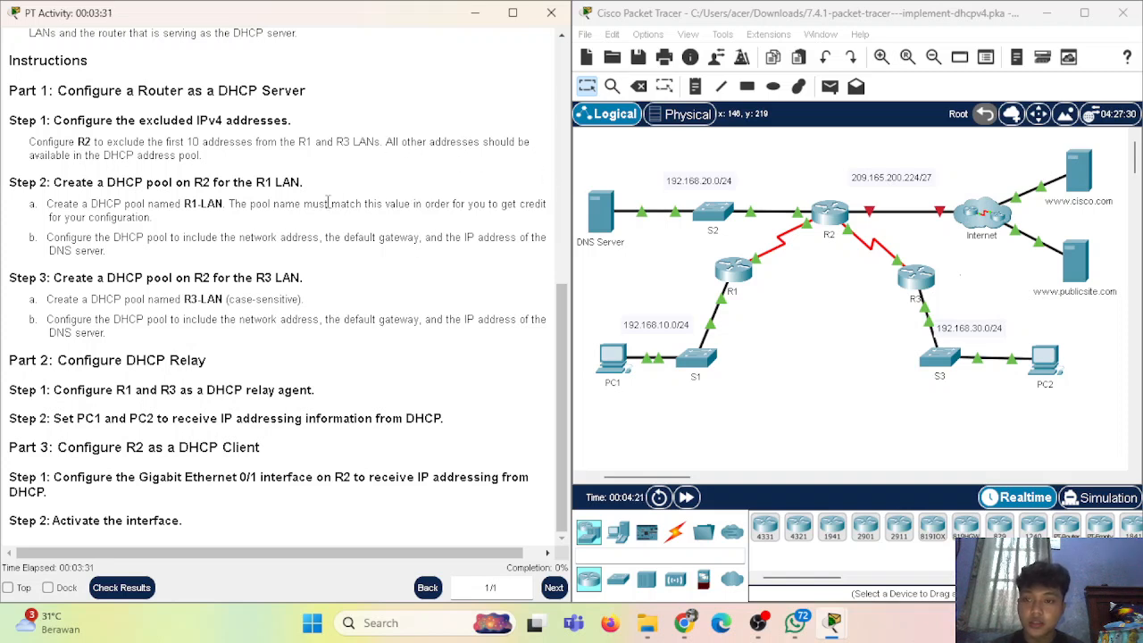
click(837, 228)
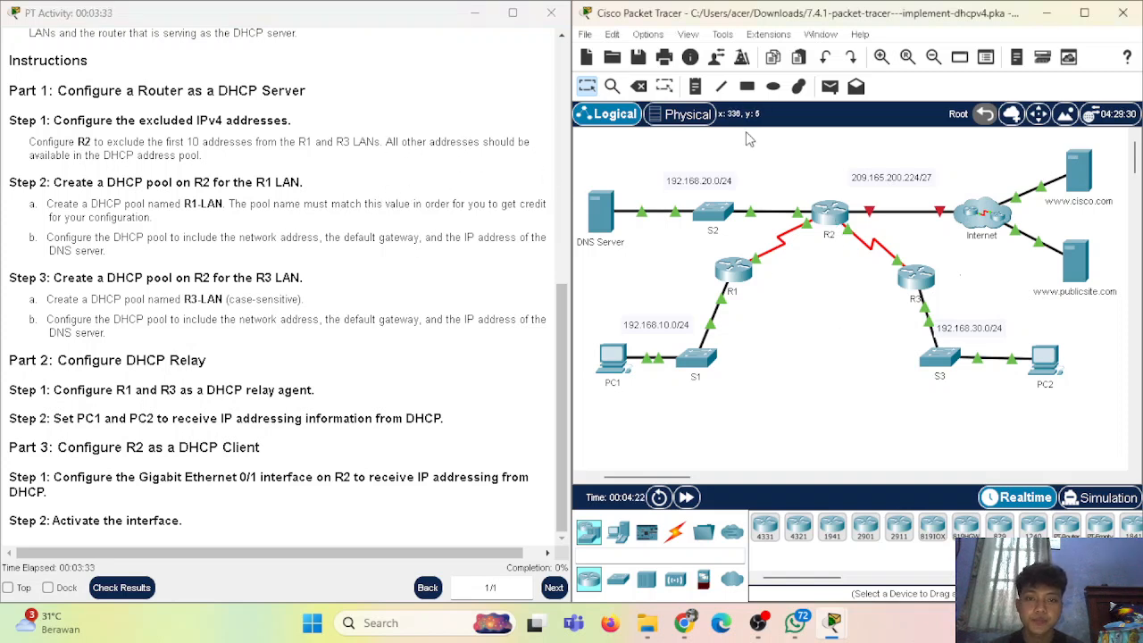
Open R2's CLI beside the instructions and enter global configuration mode
click(831, 217)
drag(654, 19, 875, 19)
click(675, 48)
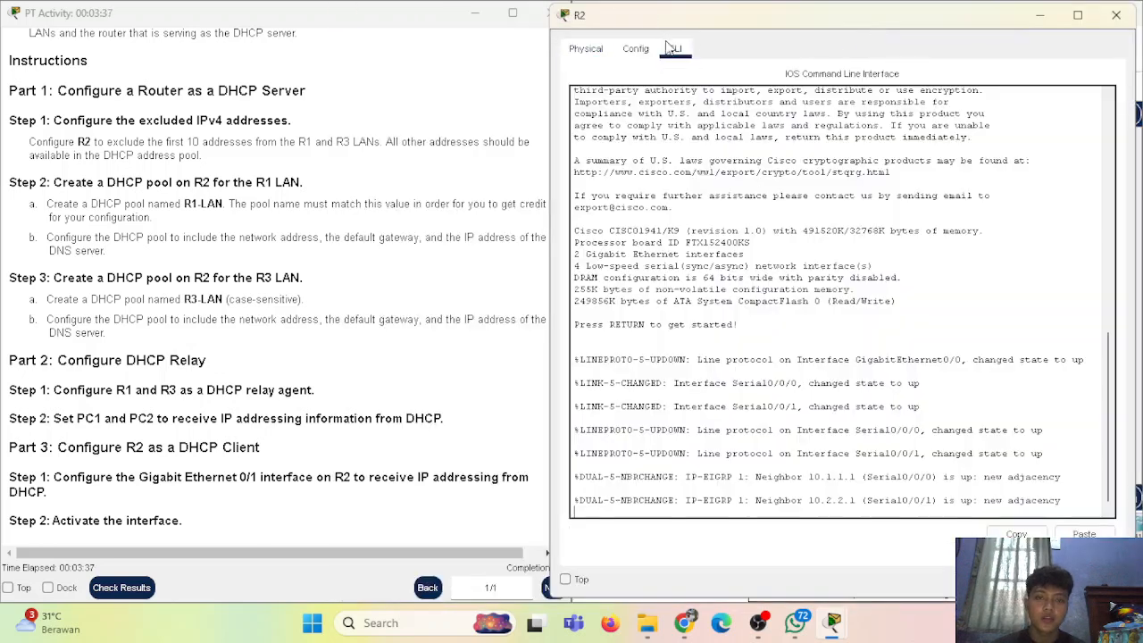
key(Return)
text(en)
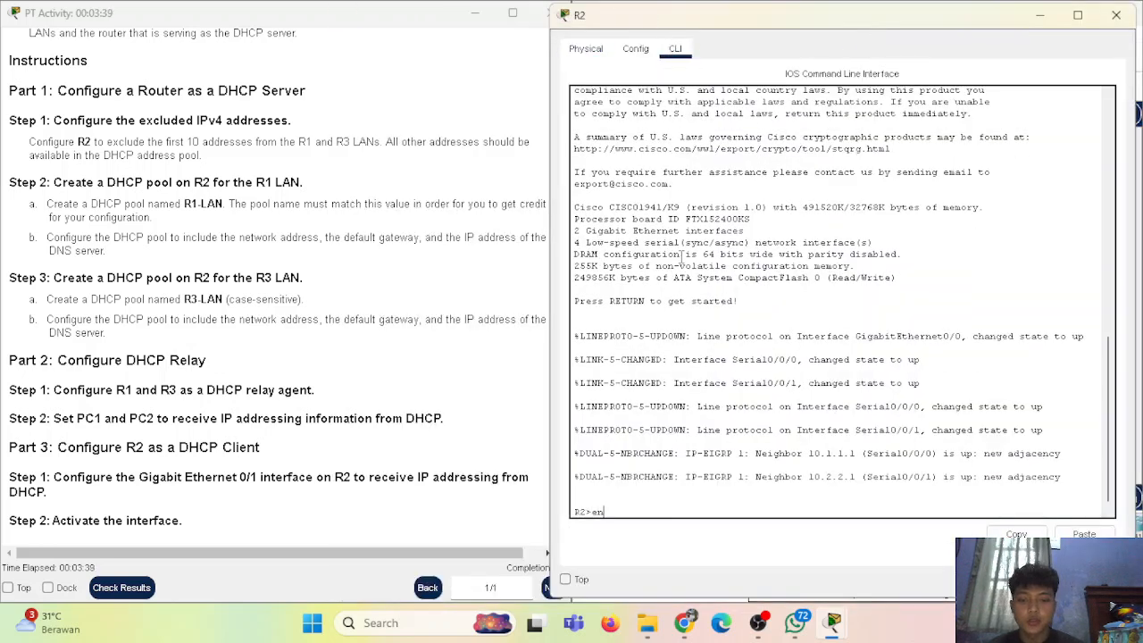
key(Return)
text(conf t)
key(Return)
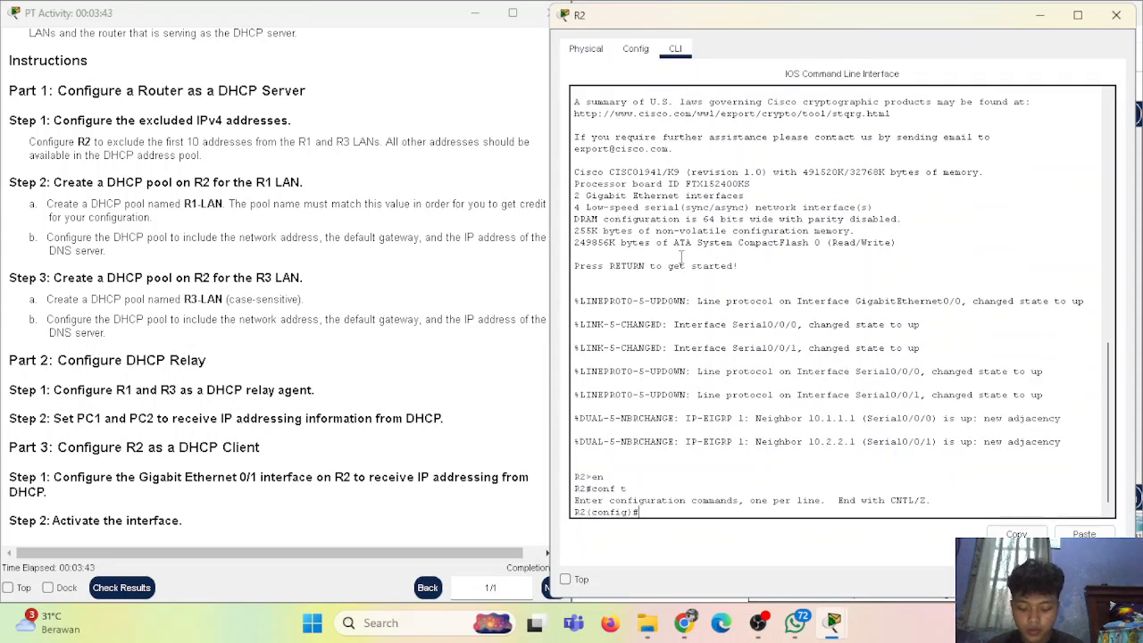
Exclude 192.168.10.1–192.168.10.10 and 192.168.30.1–192.168.30.10 from DHCP on R2
text(ip)
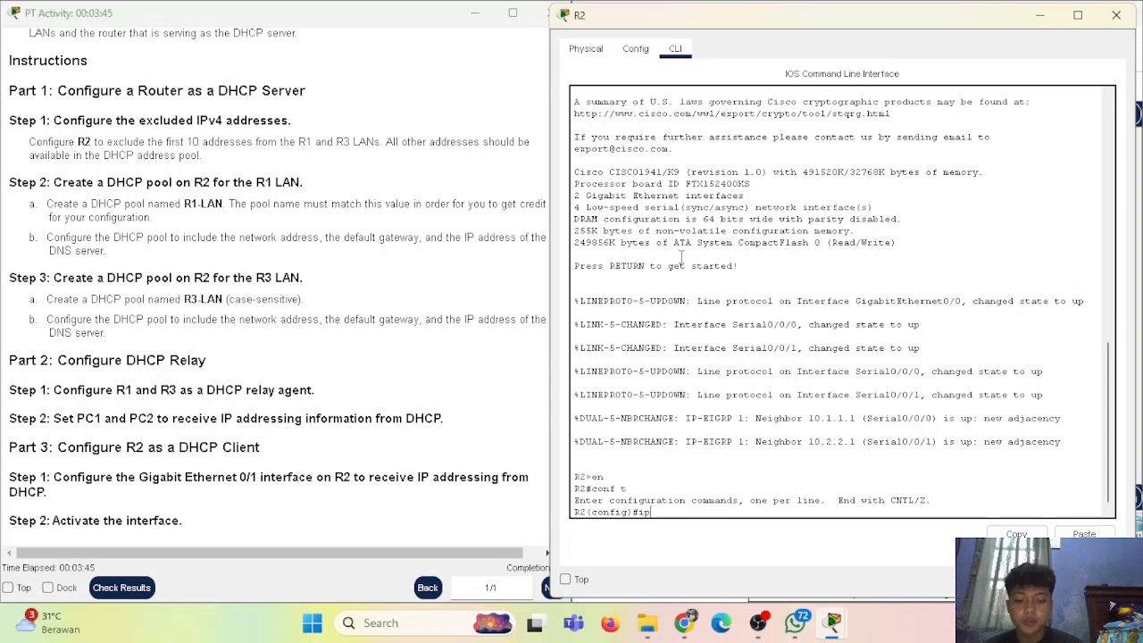
text( dhcp)
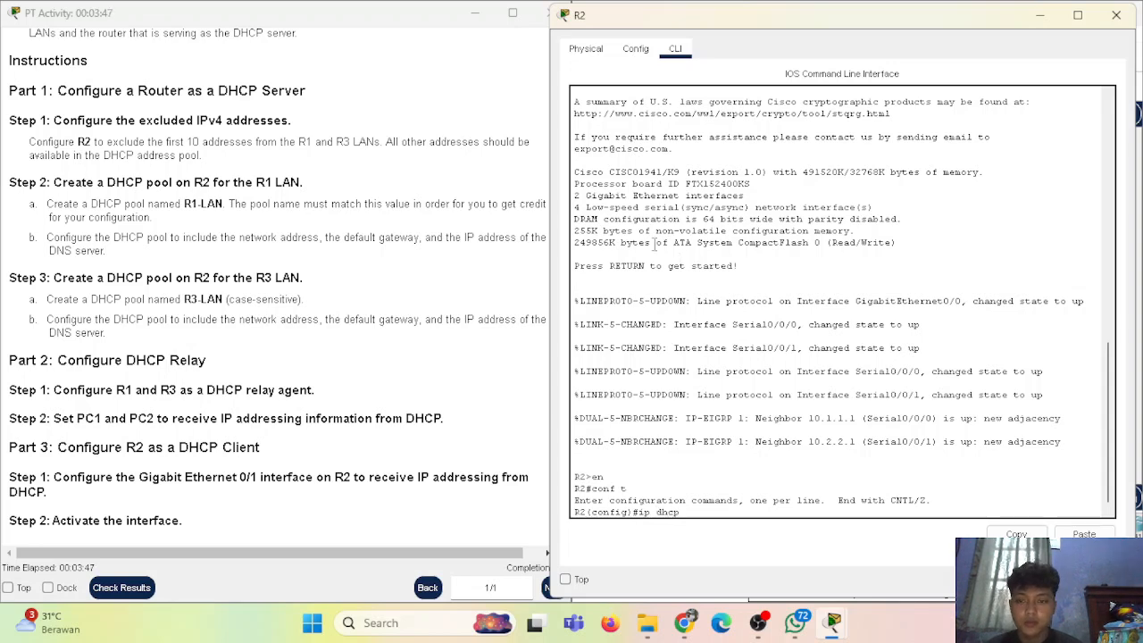
scroll(320, 237, up, 5)
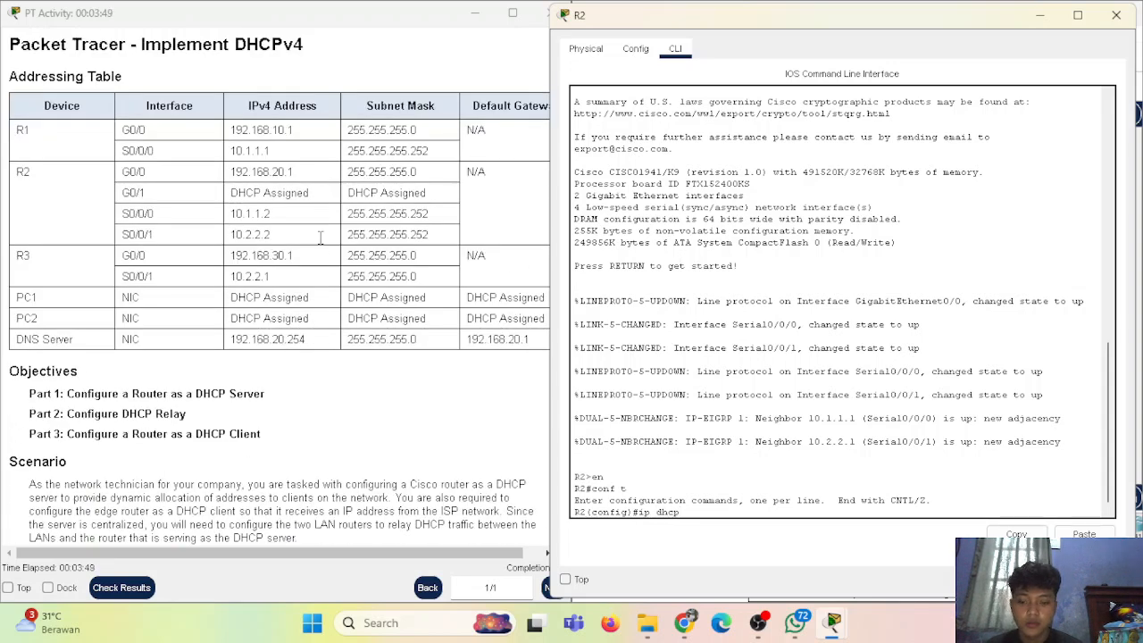
text(exclud)
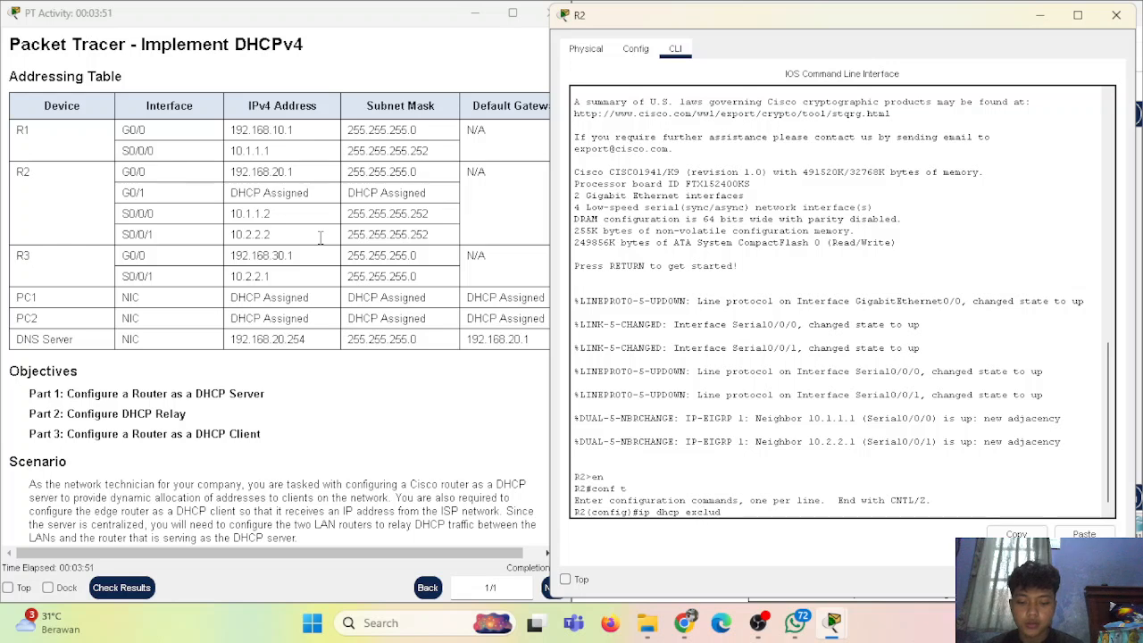
text(ed-address)
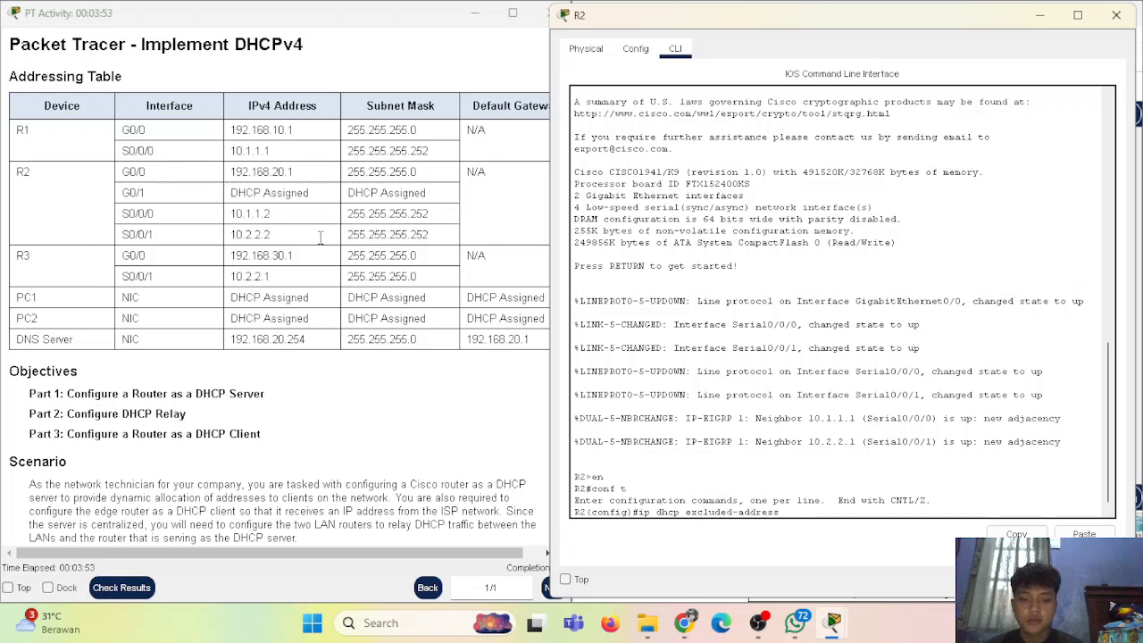
text( 192)
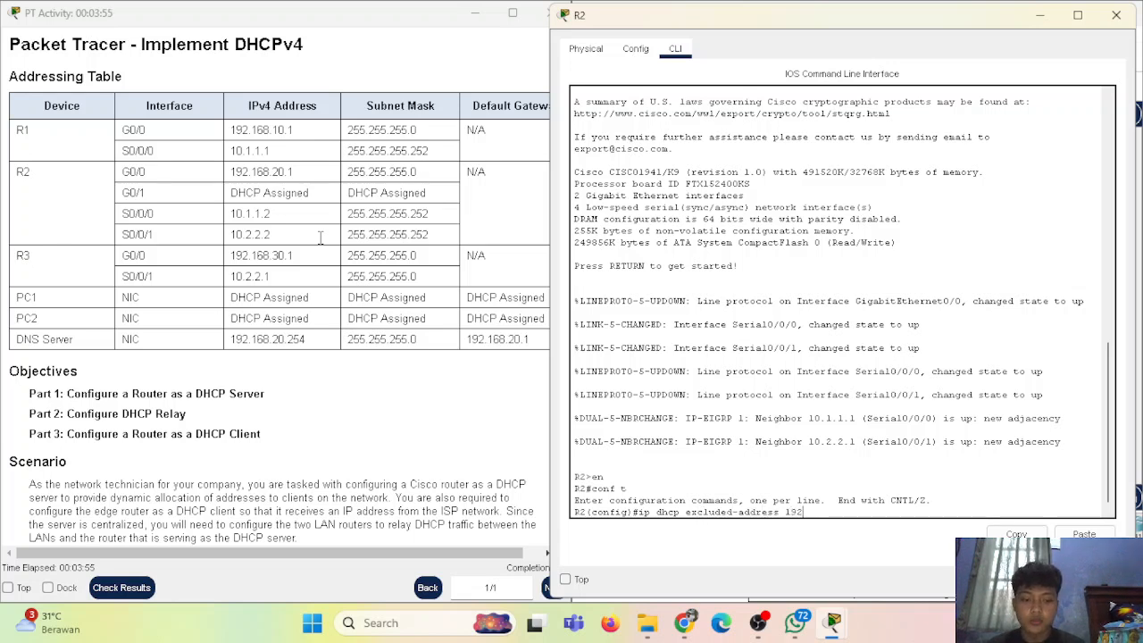
text(.168.168.)
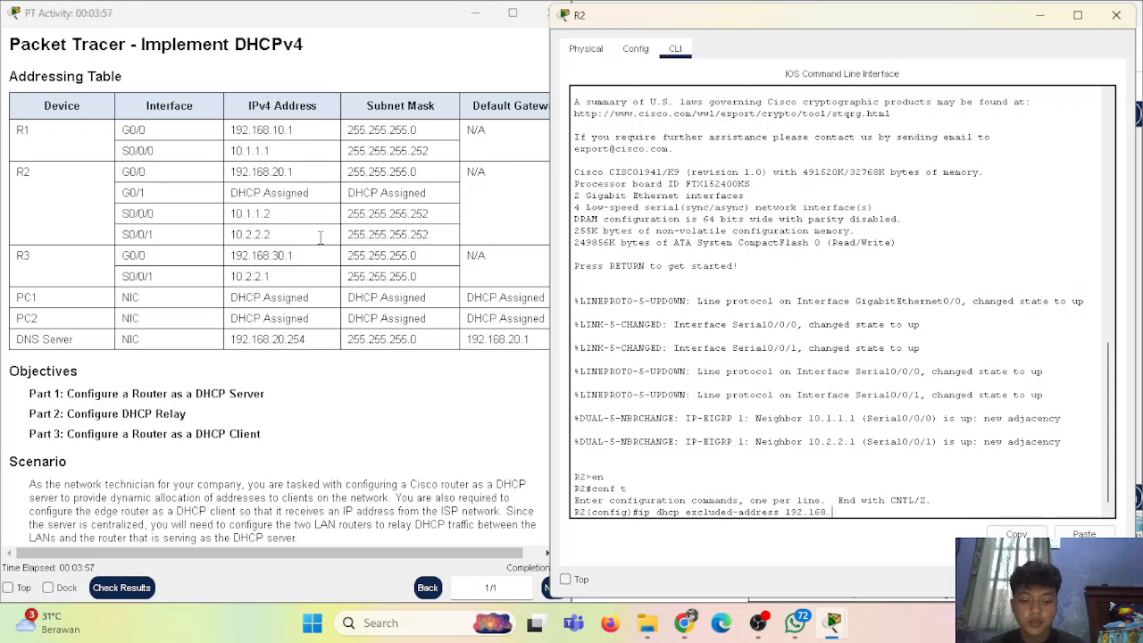
text(0.1)
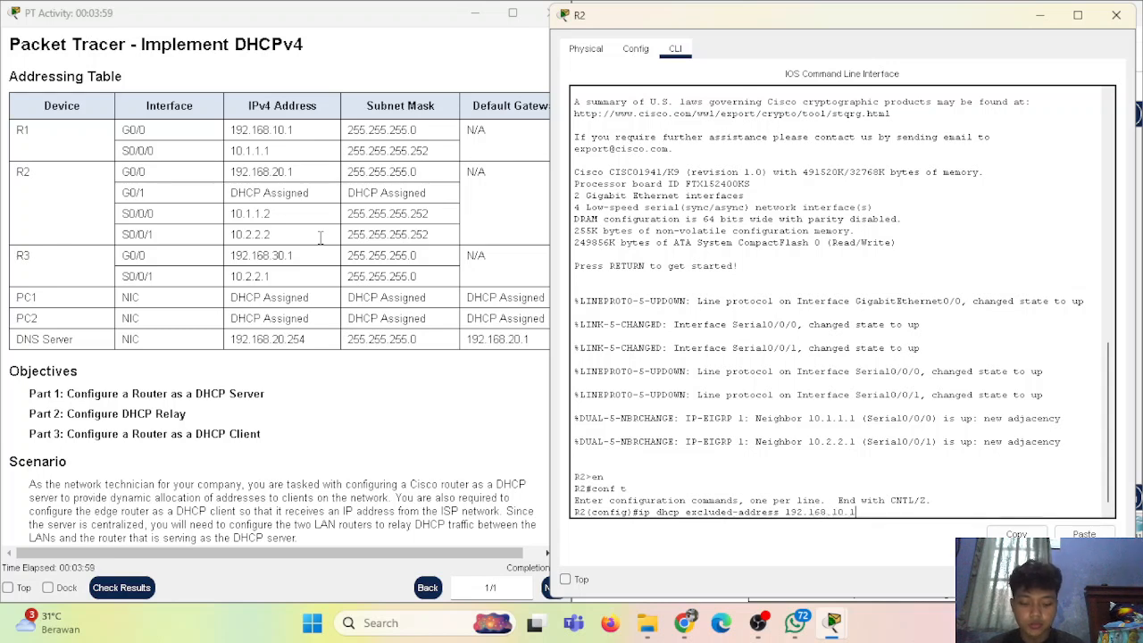
text( 192.168.10.10)
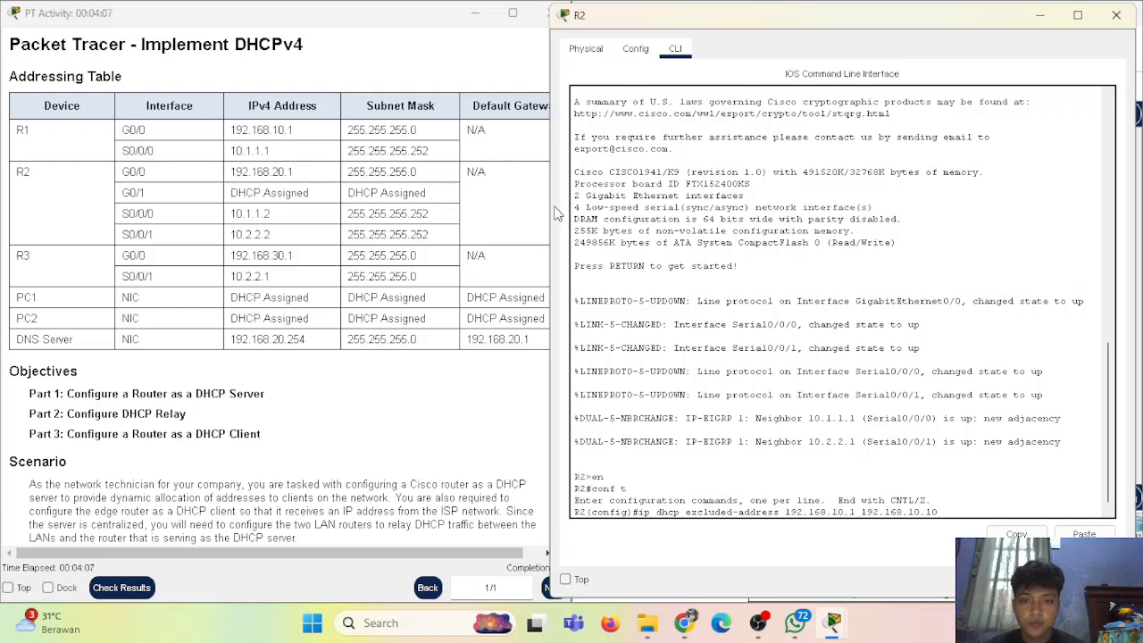
drag(544, 206, 584, 205)
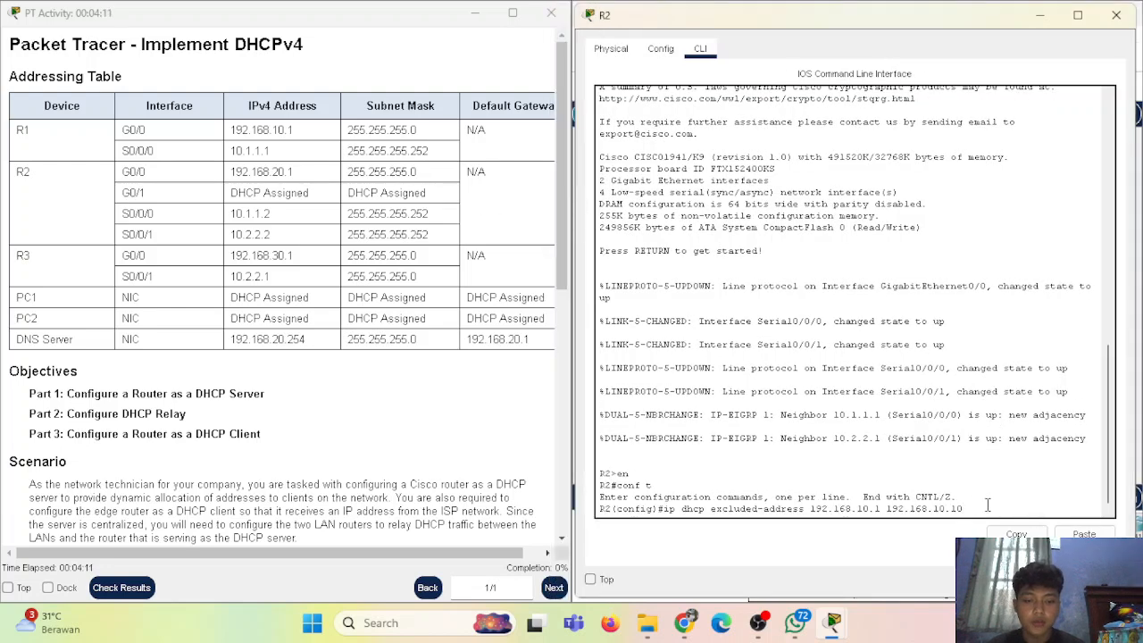
key(Return)
key(Up)
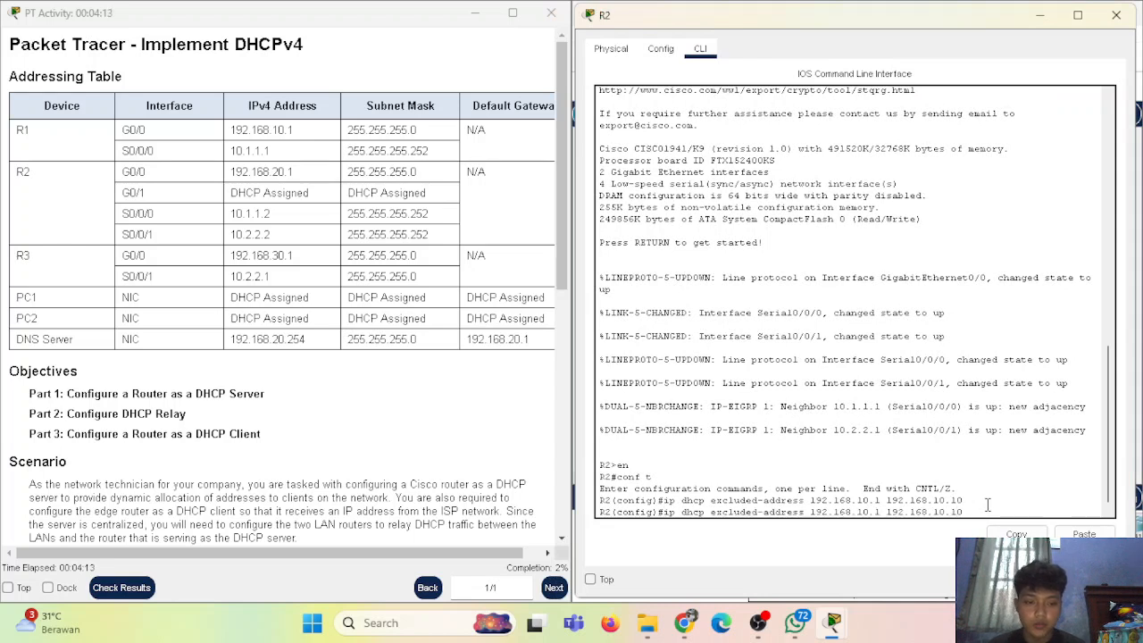
key(Delete)
text(3)
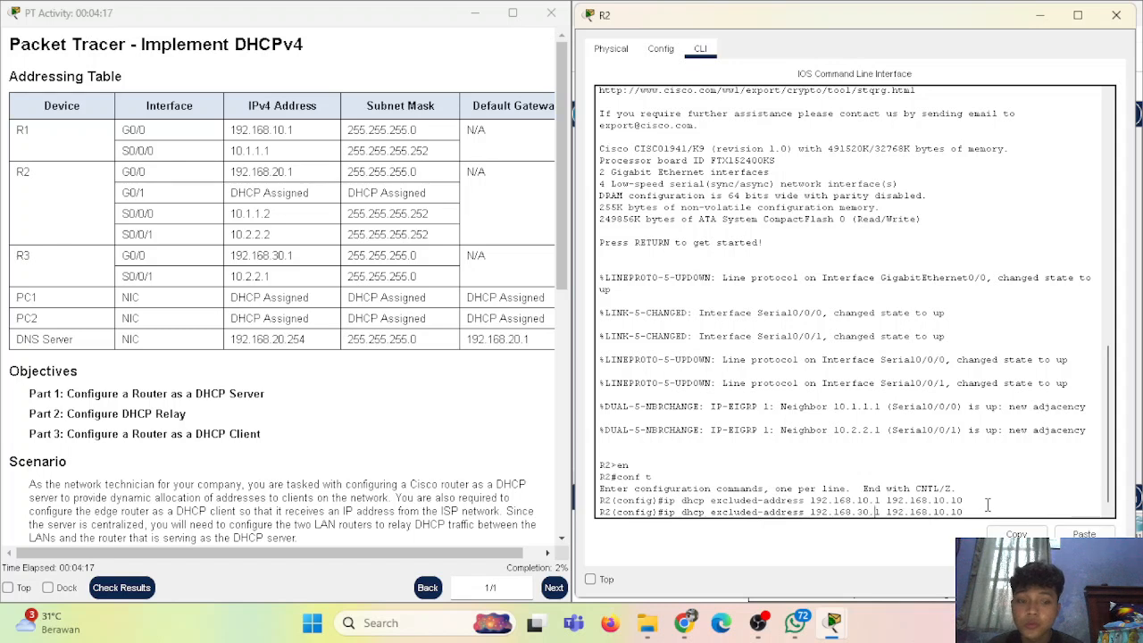
key(Delete)
text(3)
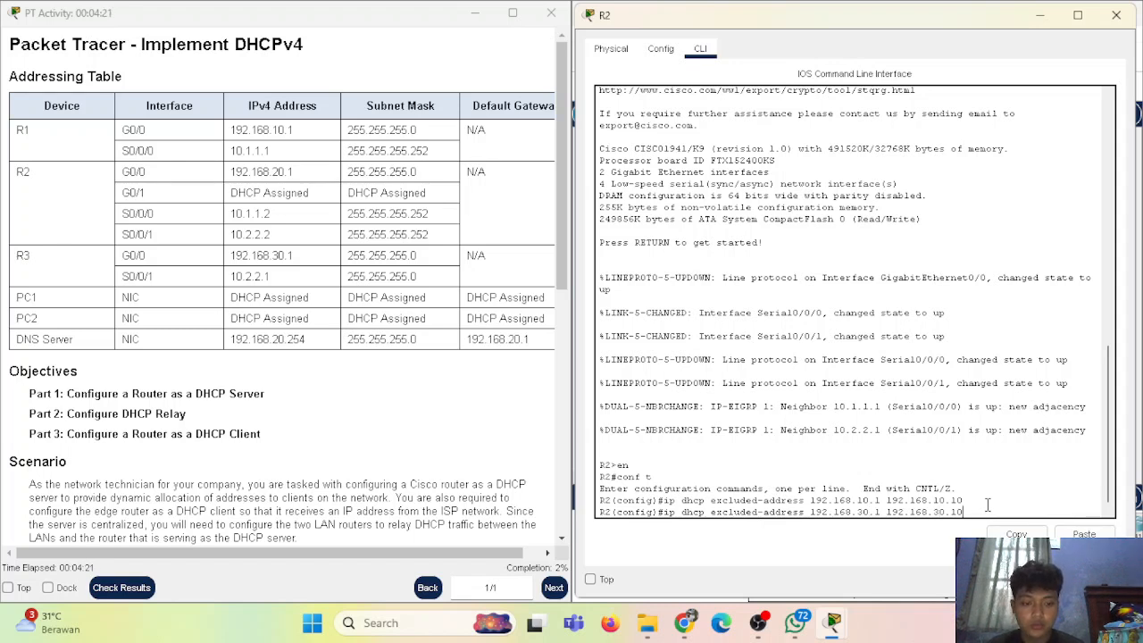
key(Return)
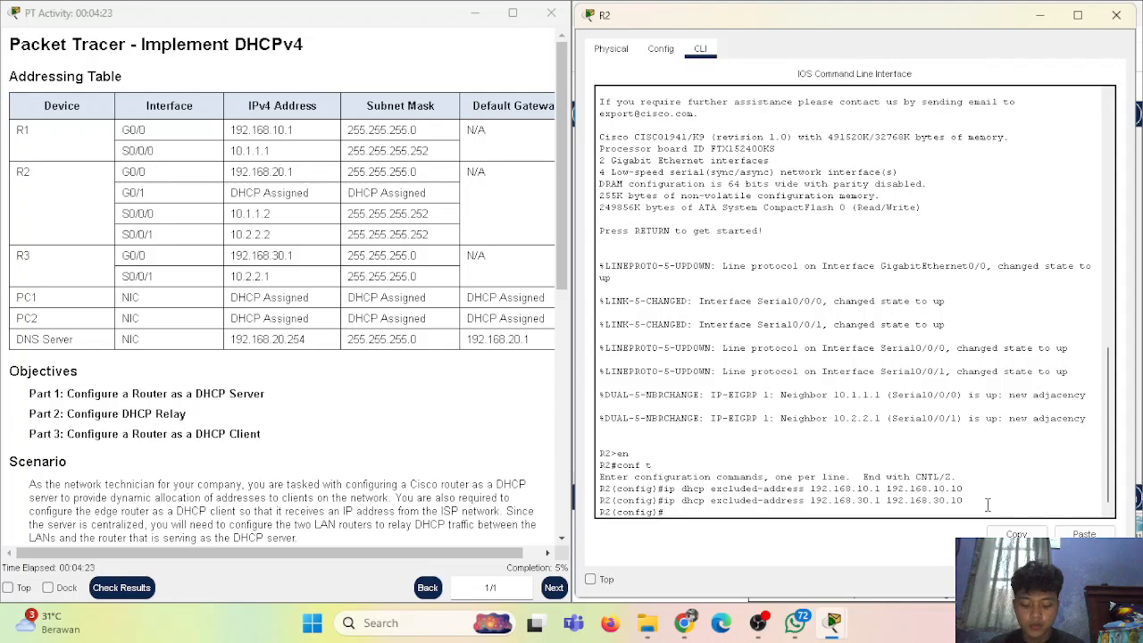
Create DHCP pool R1-LAN with network 192.168.10.0 255.255.255.0
scroll(348, 455, down, 10)
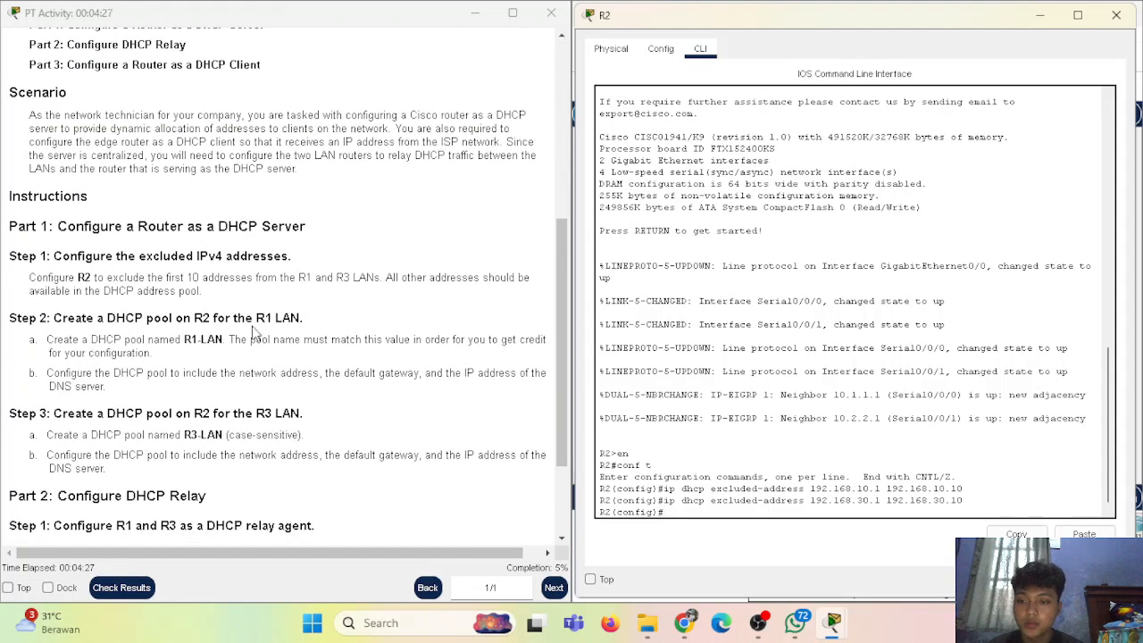
text(ip dhco)
text( pool)
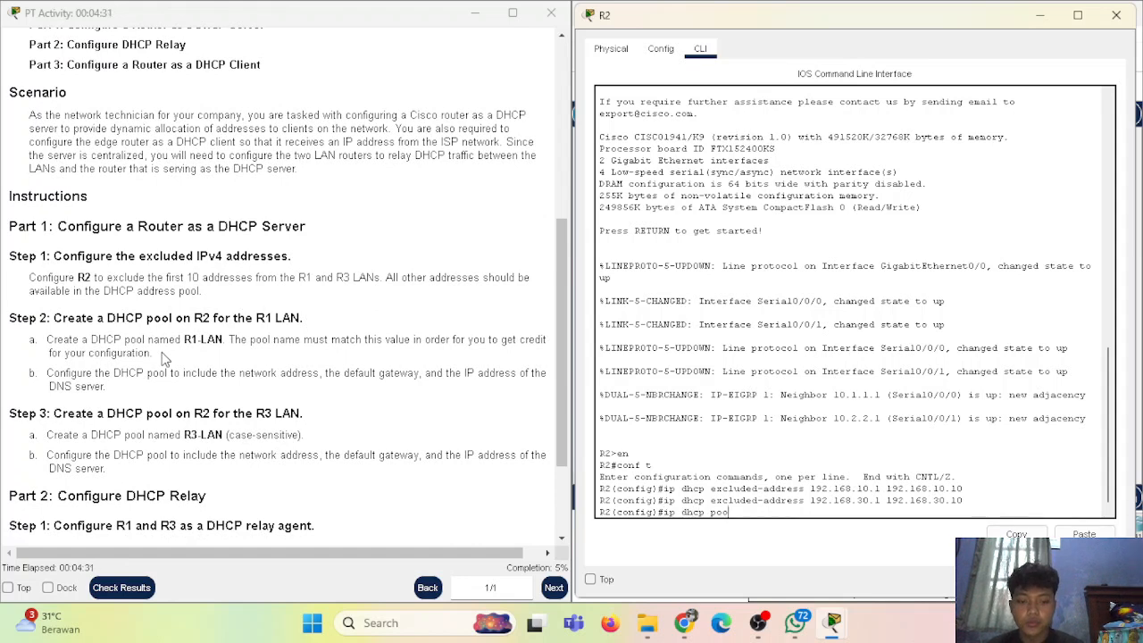
text( R1-LAN)
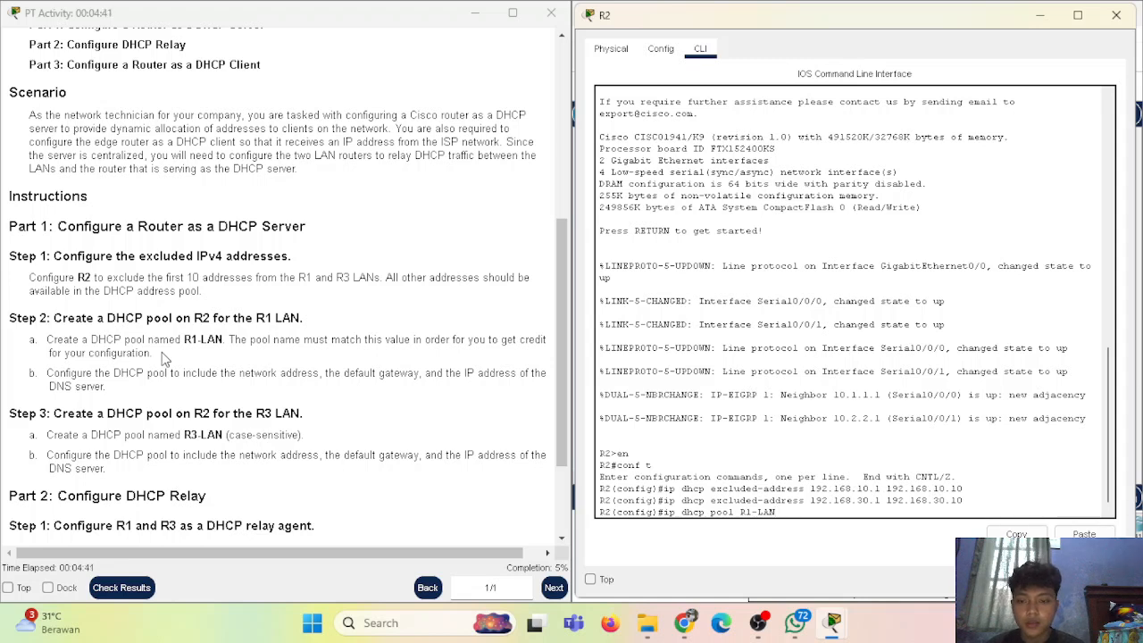
key(Return)
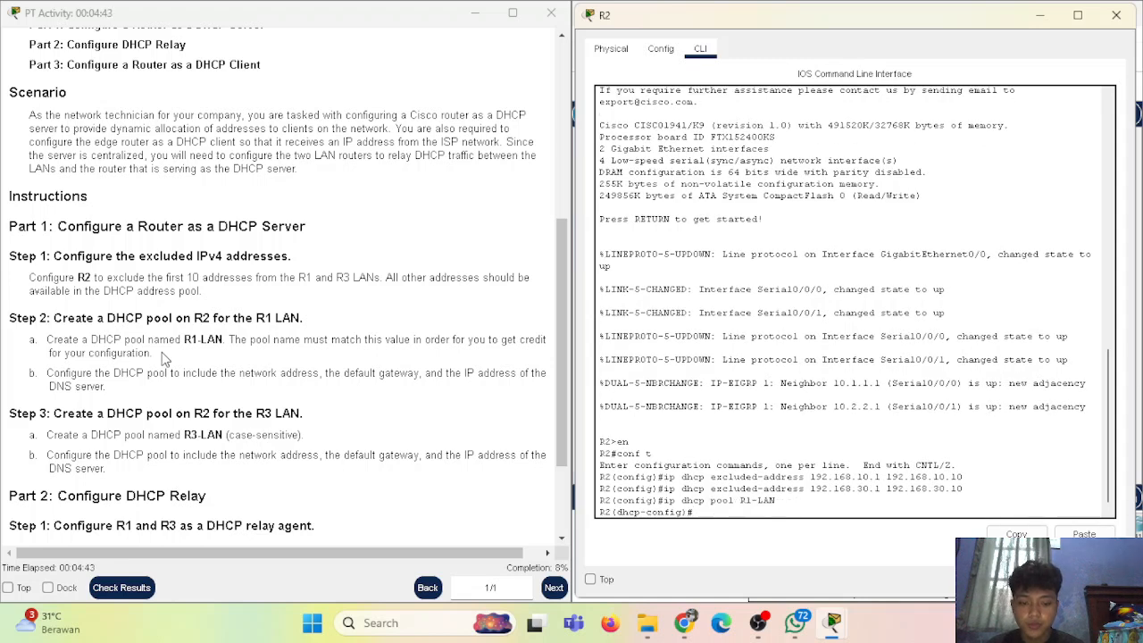
text(network)
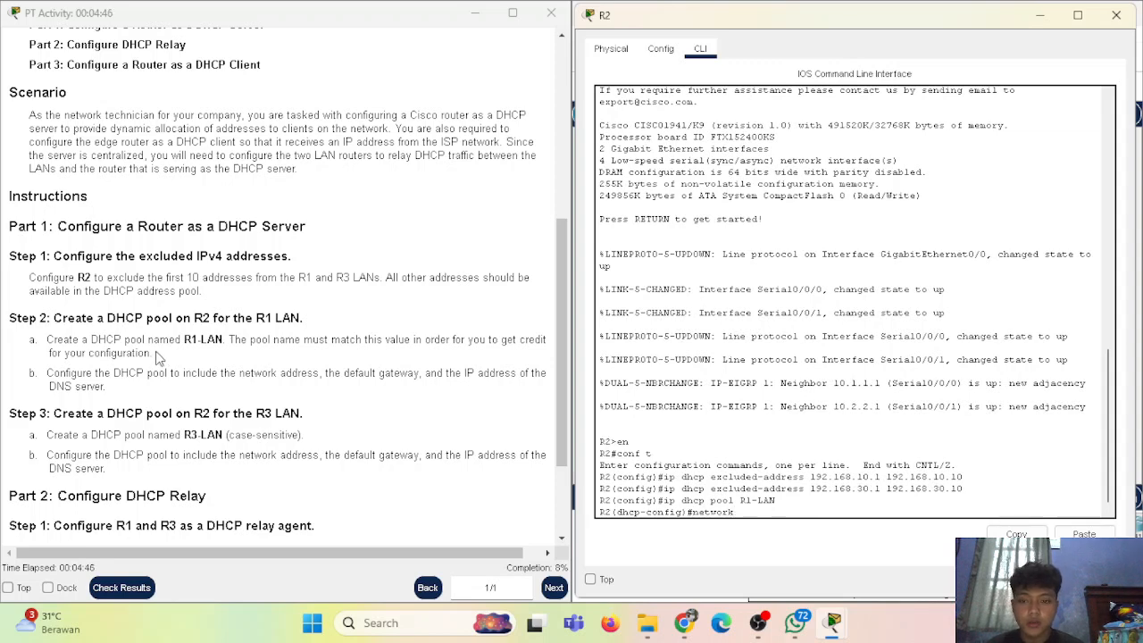
scroll(156, 358, up, 5)
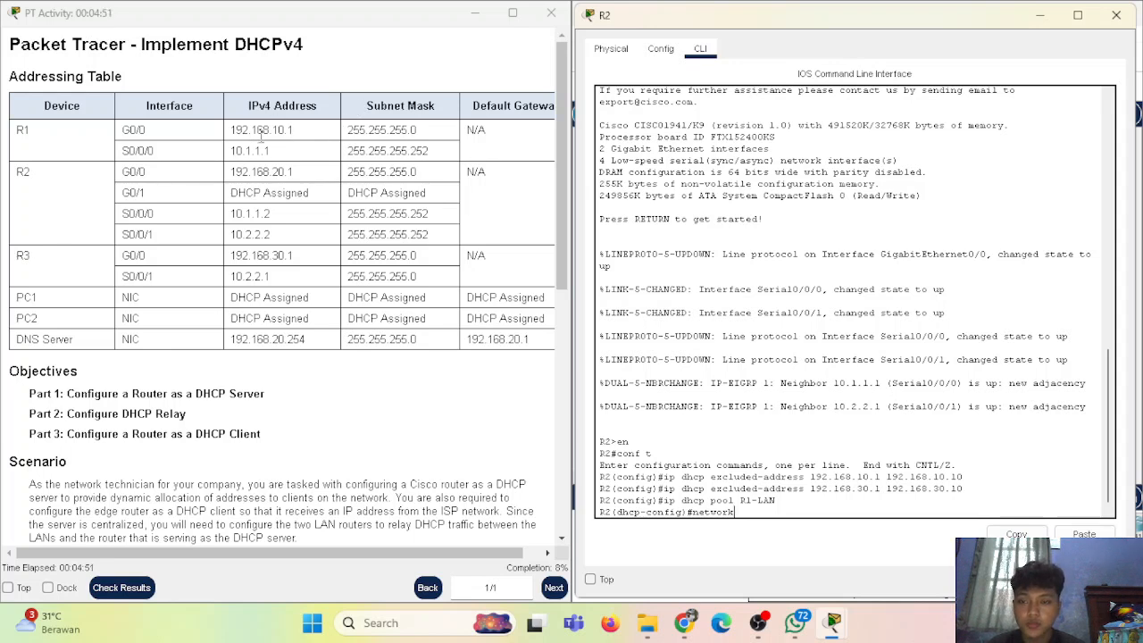
text(192)
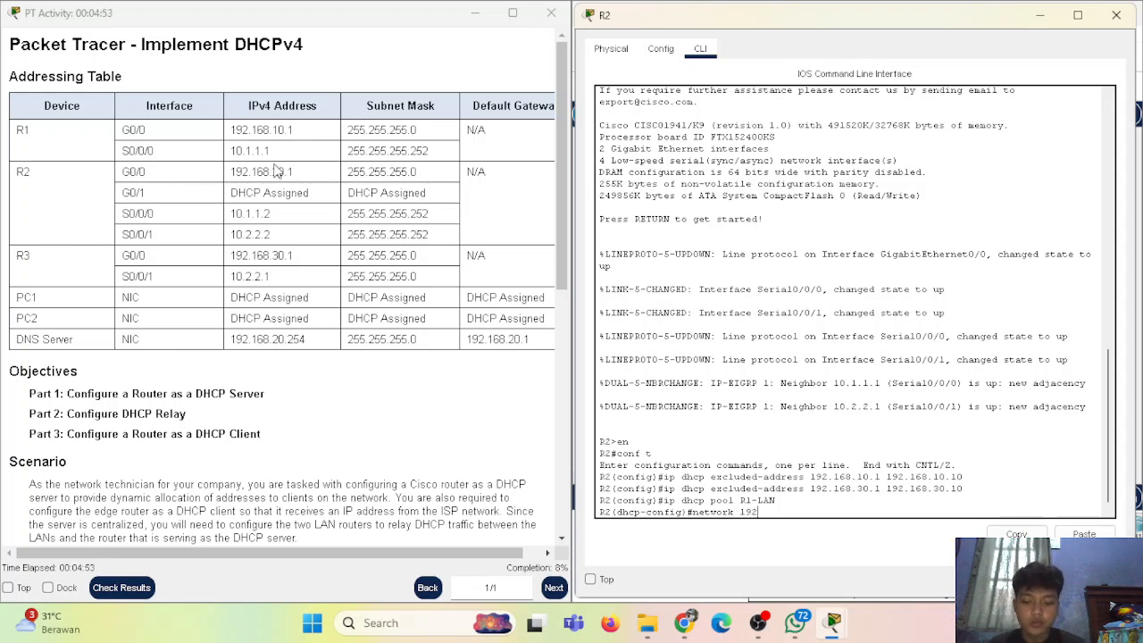
text(.168.10.0)
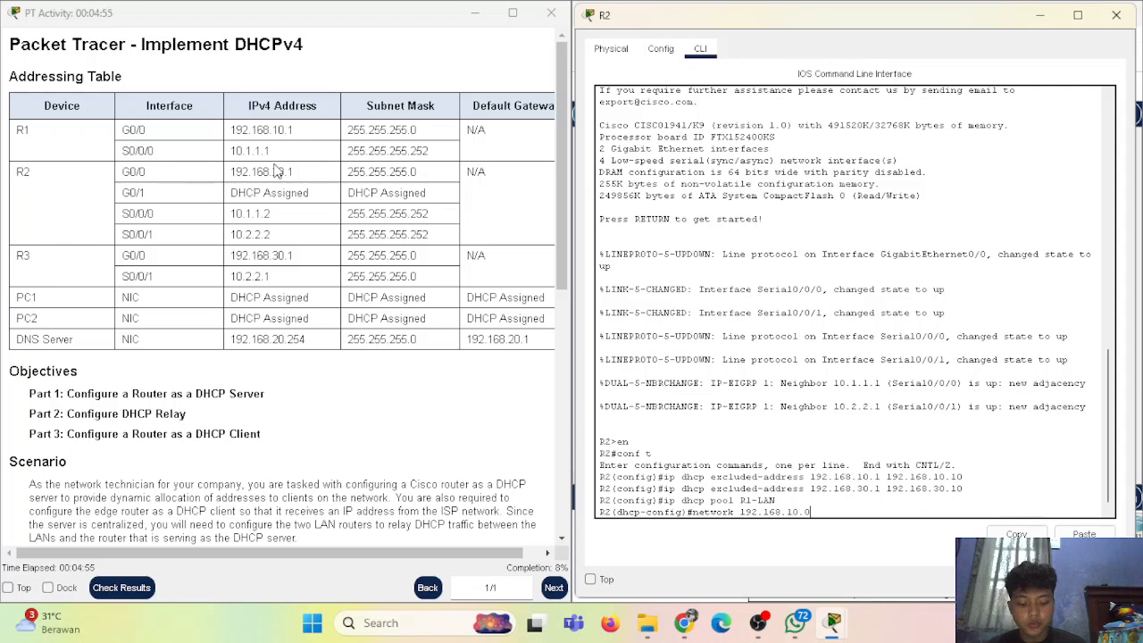
text( 255.255.255.)
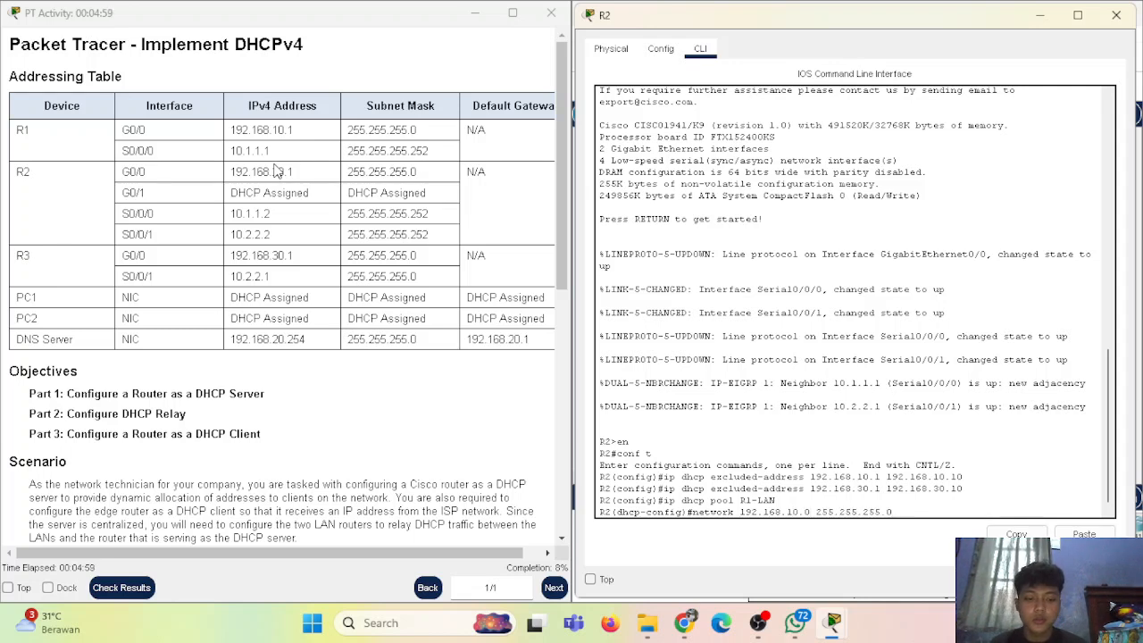
text(0)
key(Return)
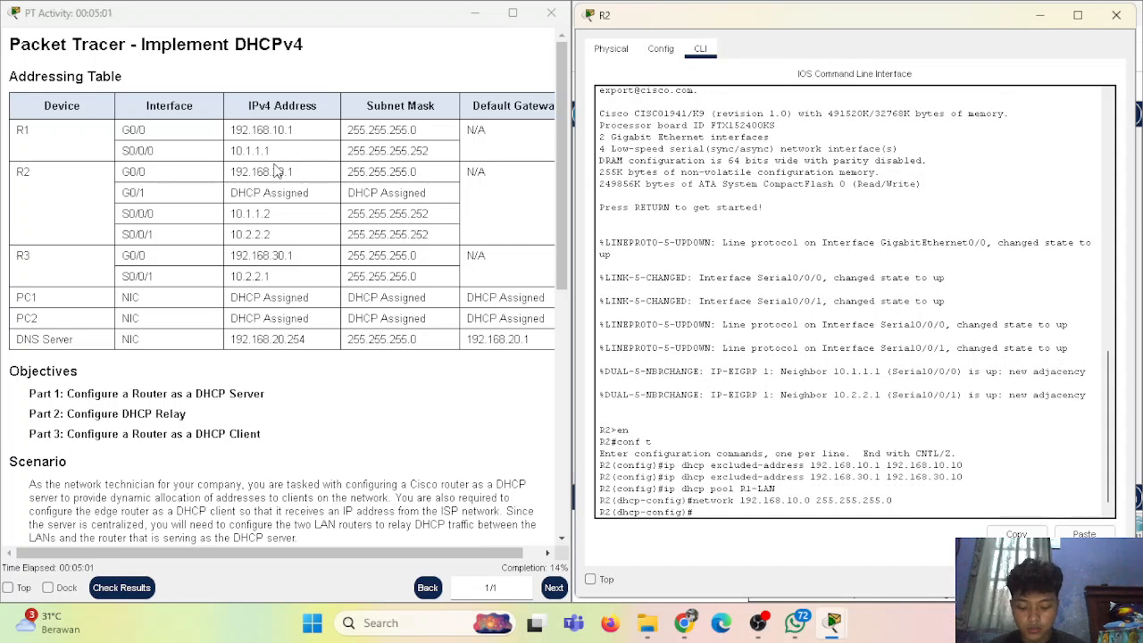
Give R1-LAN default router 192.168.10.1 and DNS server 192.168.20.254, then exit the pool
text(default-router)
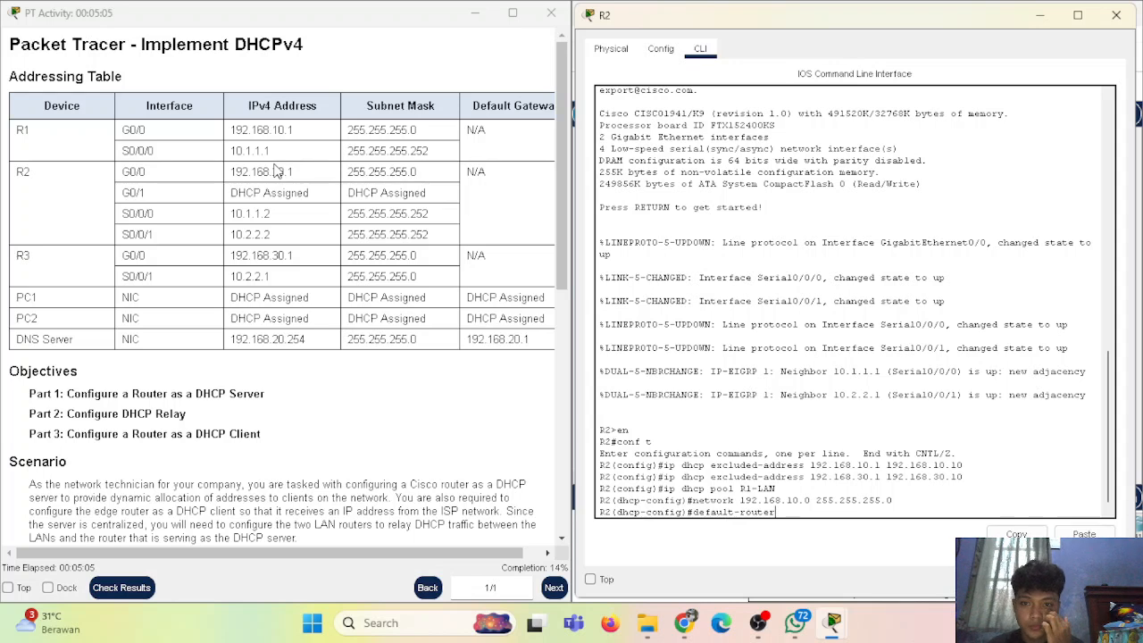
text( 192.168)
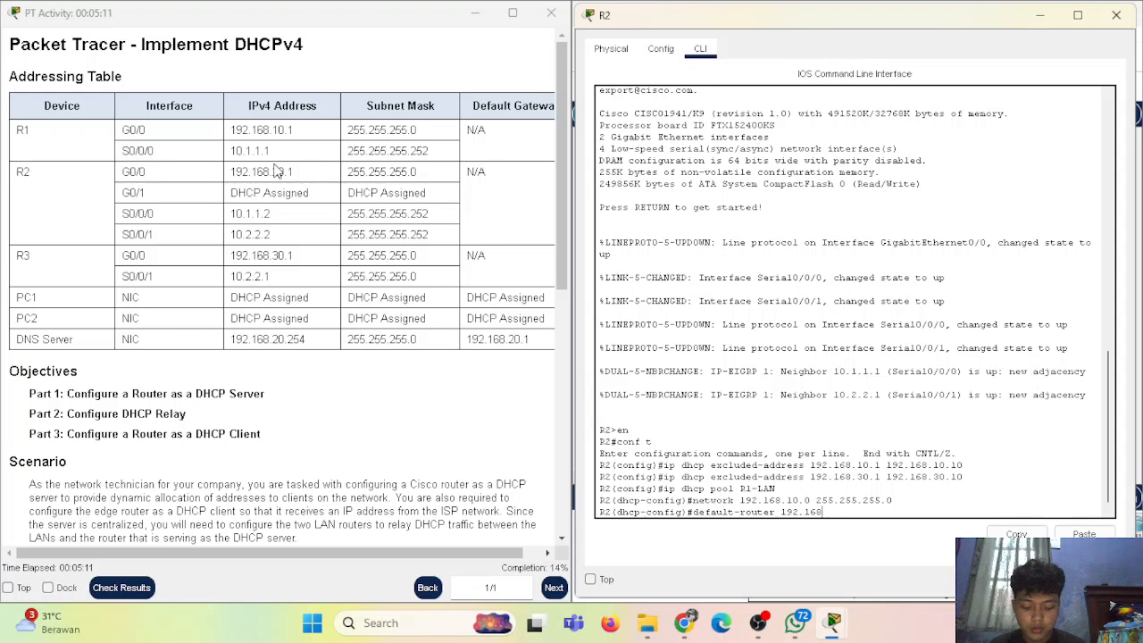
text(.10.1)
key(Return)
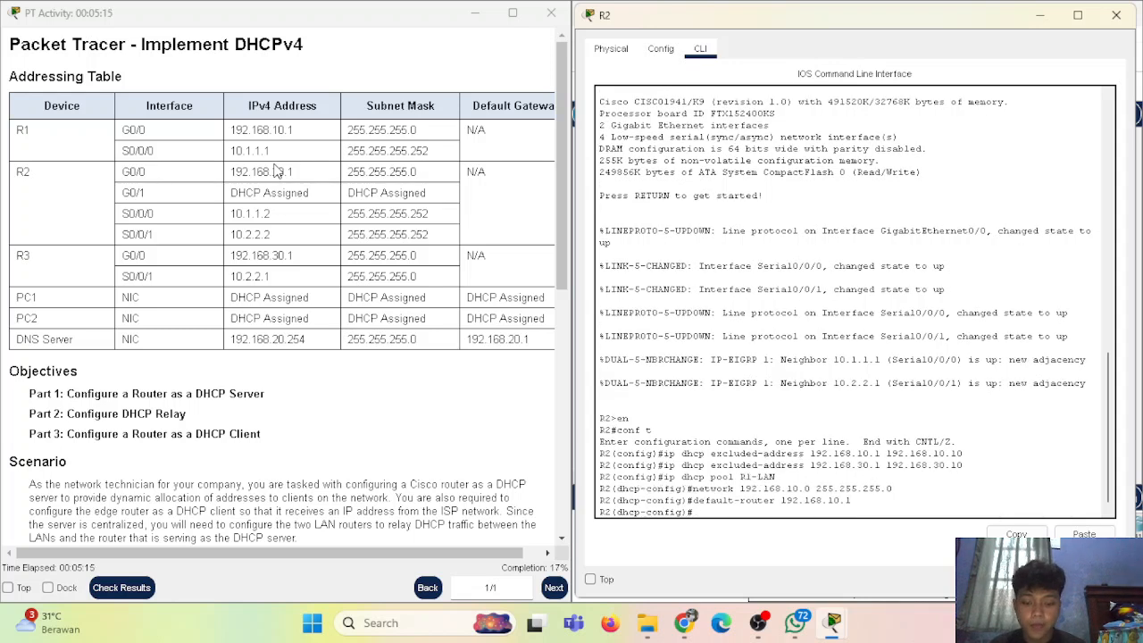
text(dns)
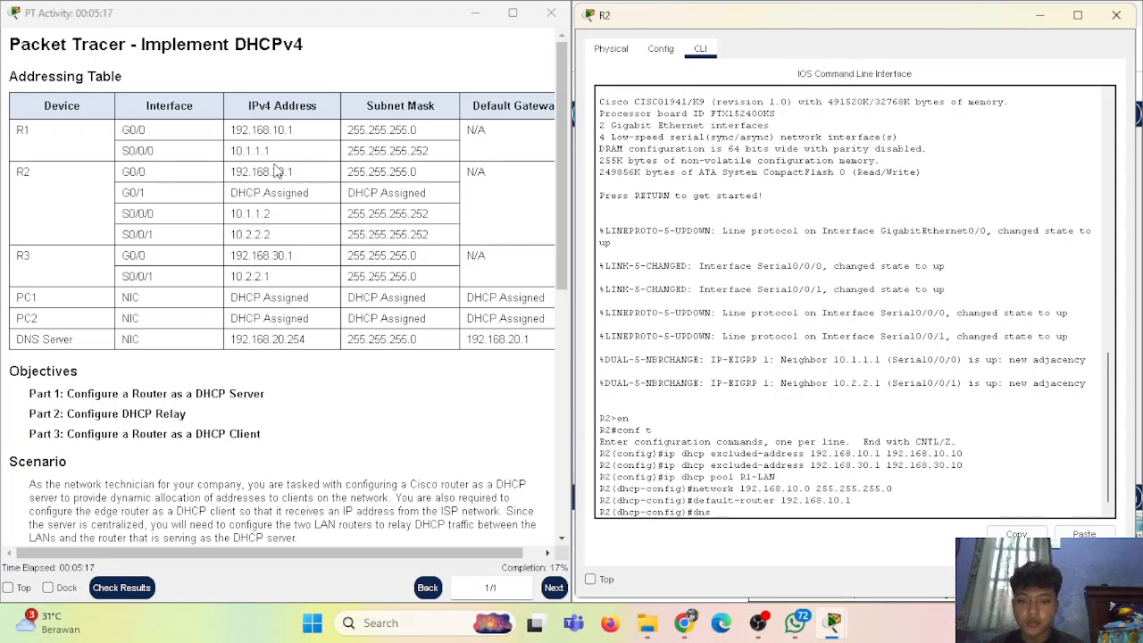
text(-server)
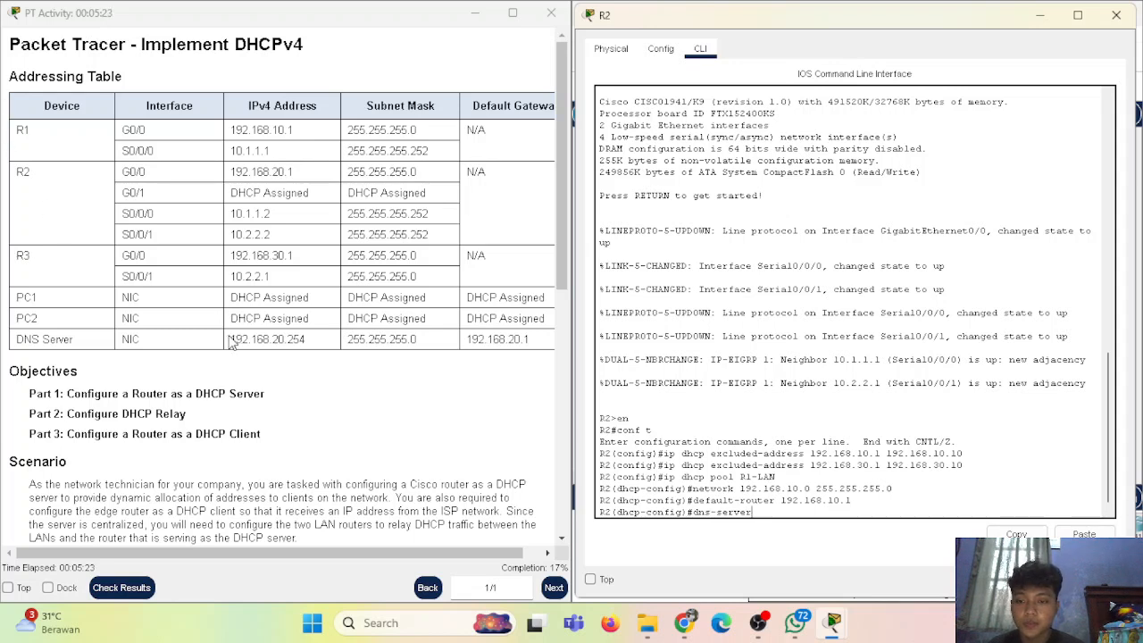
drag(232, 340, 307, 340)
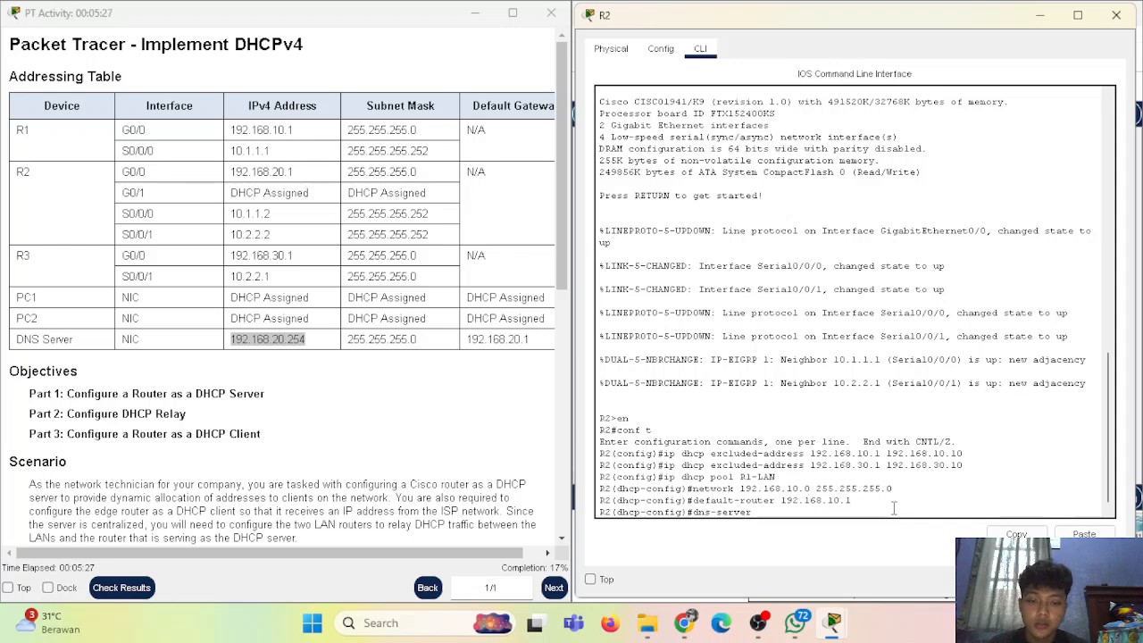
text(192.16)
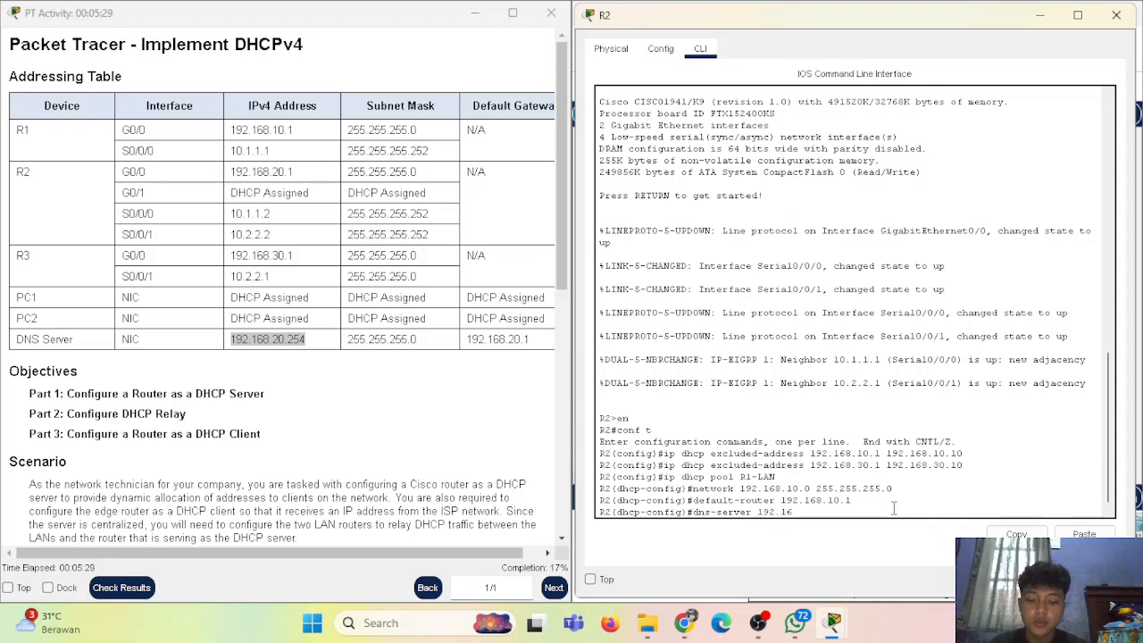
text(8.20.254)
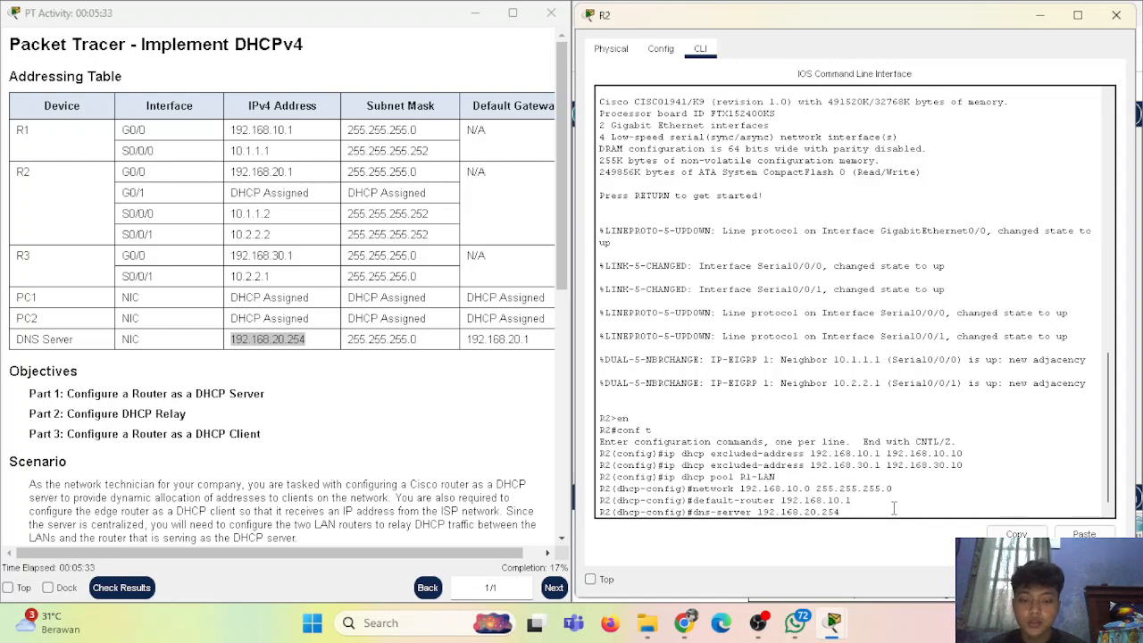
key(Return)
text(exit)
key(Return)
key(Return)
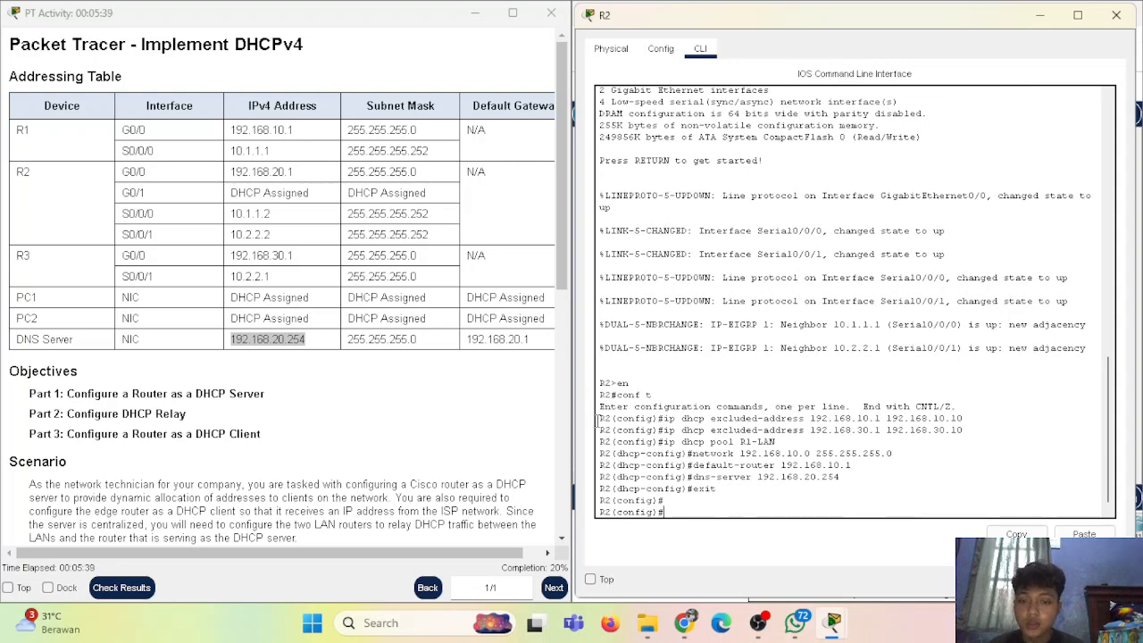
scroll(313, 351, down, 5)
click(104, 336)
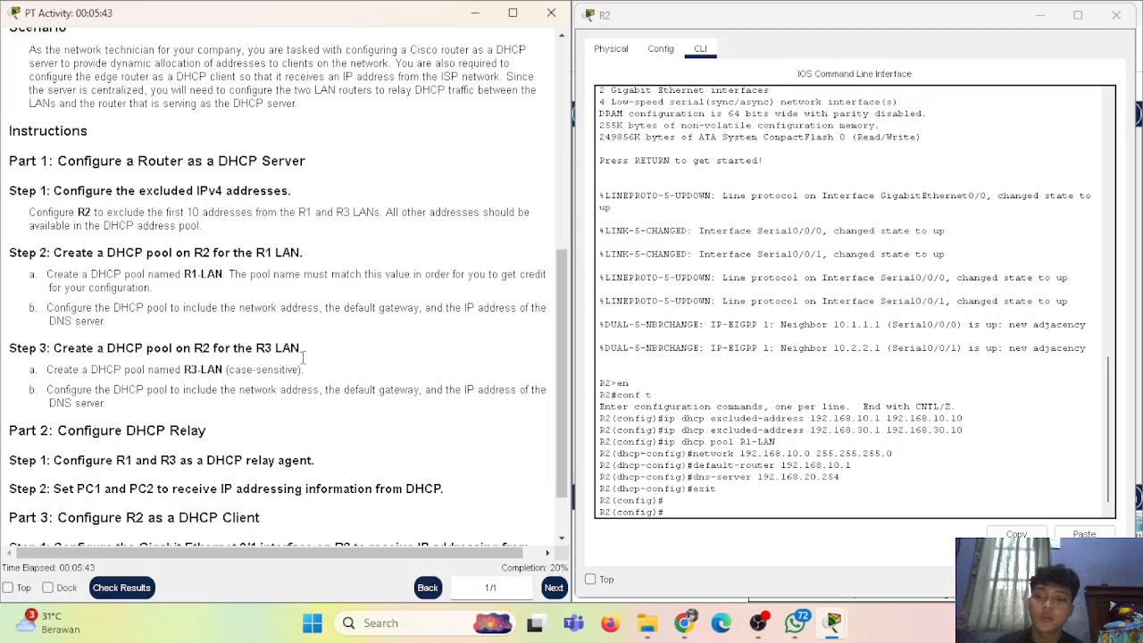
scroll(437, 392, down, 2)
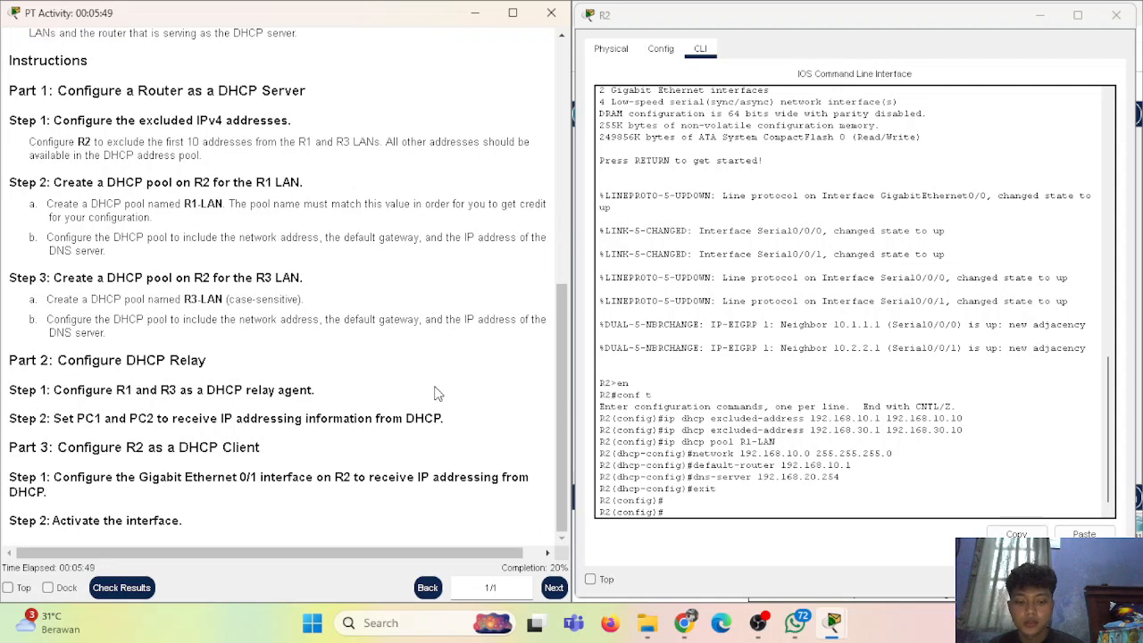
click(859, 487)
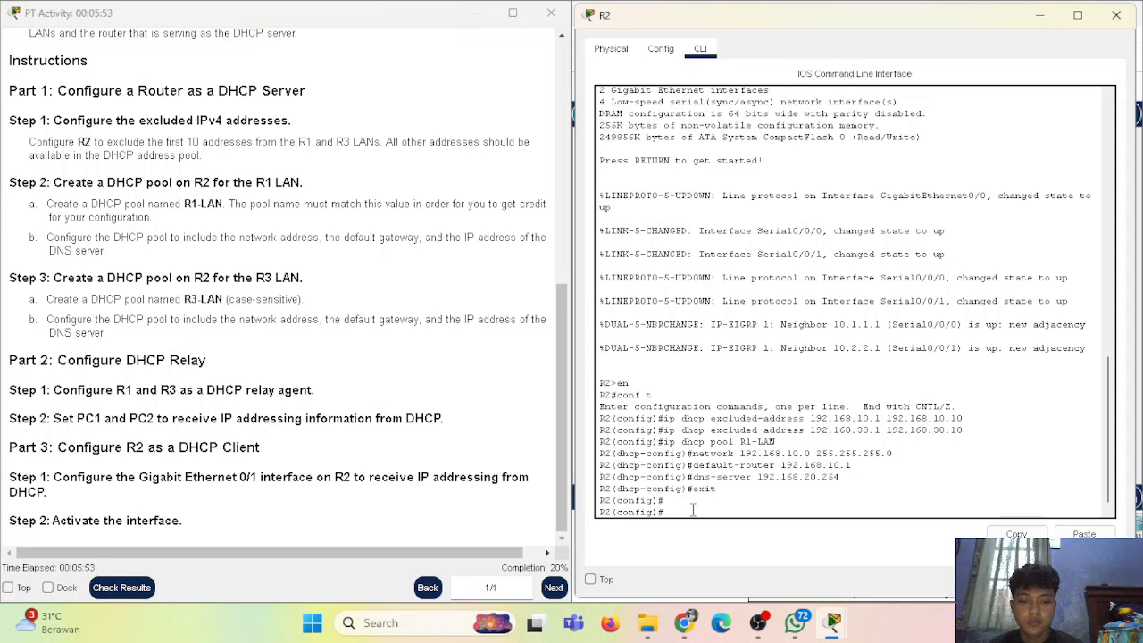
Create DHCP pool R3-LAN on R2 with network 192.168.30.0 255.255.255.0
text(ip dhcp poo)
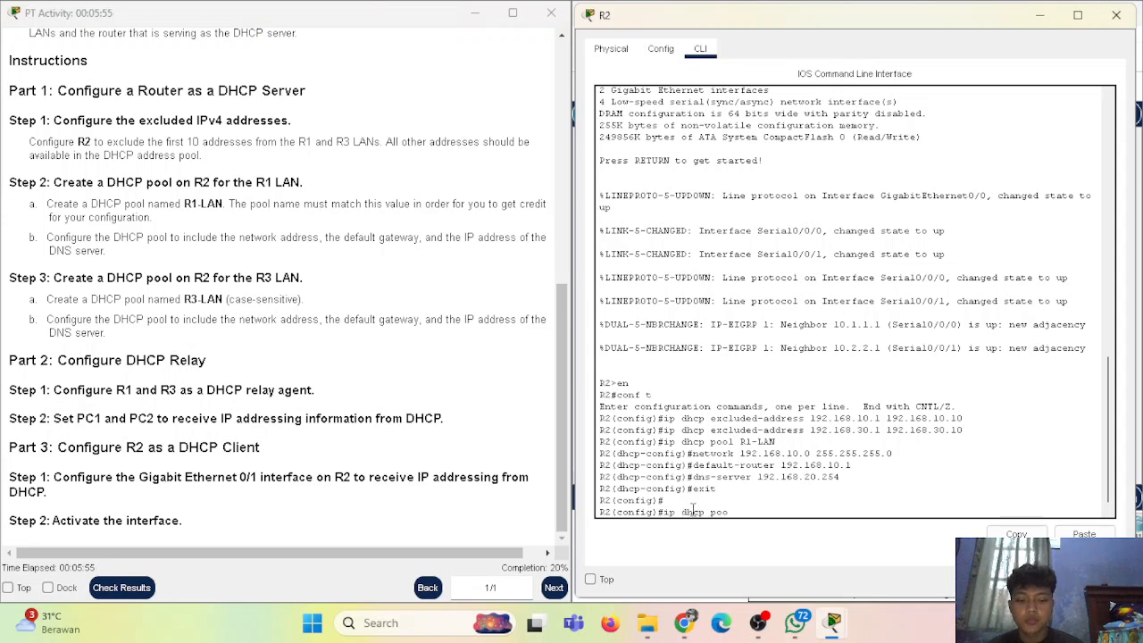
text(l R3-LAN)
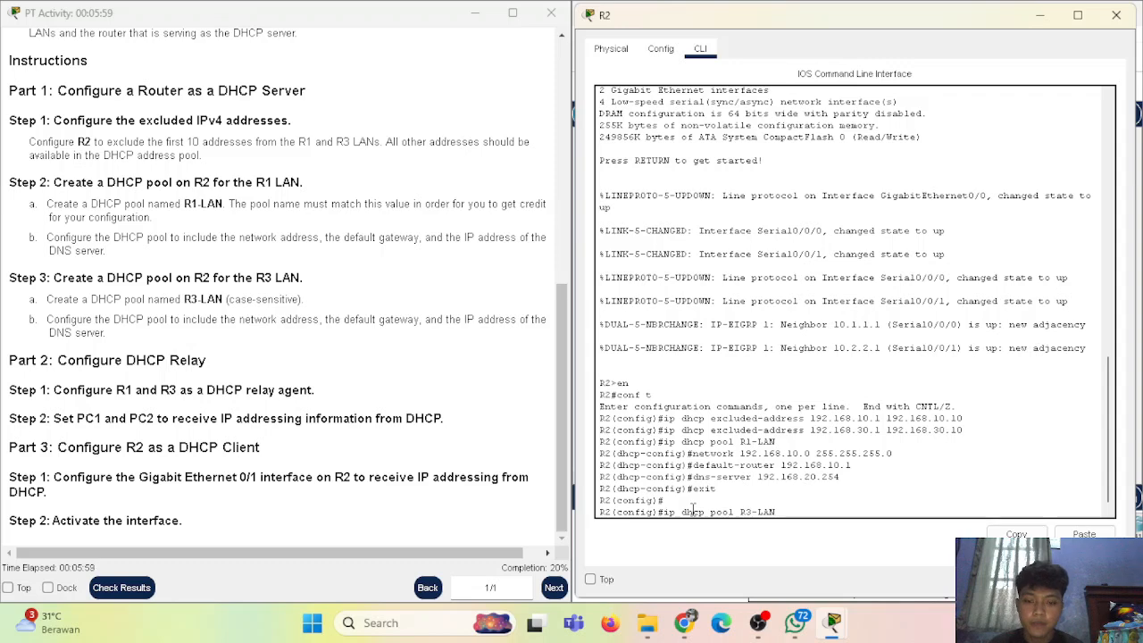
key(Return)
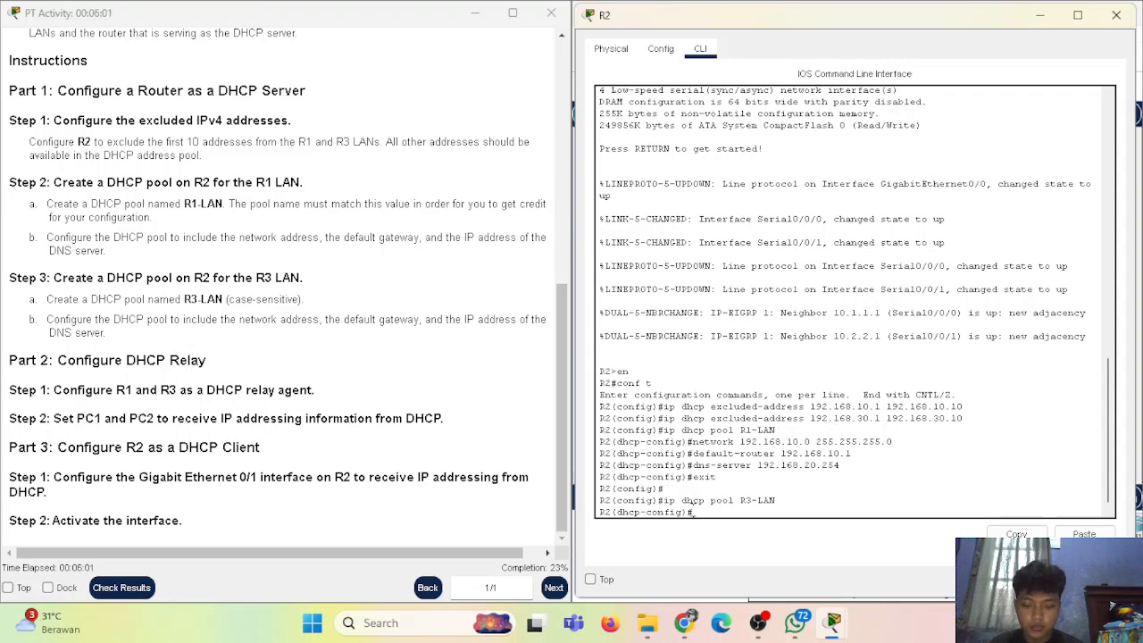
scroll(486, 199, up, 10)
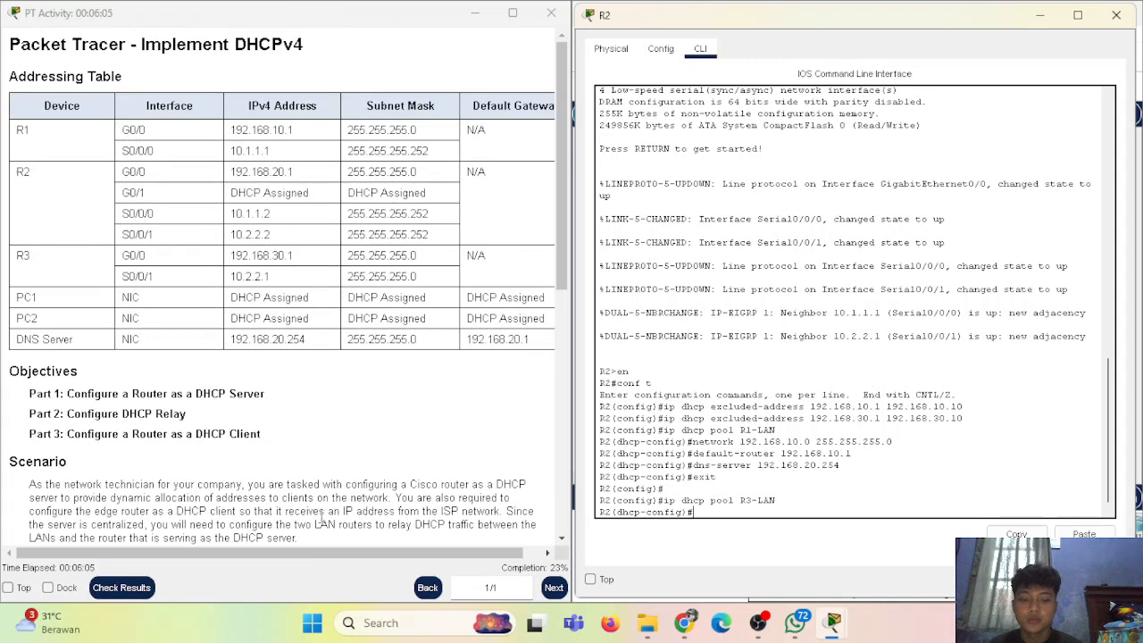
text(etwork 1)
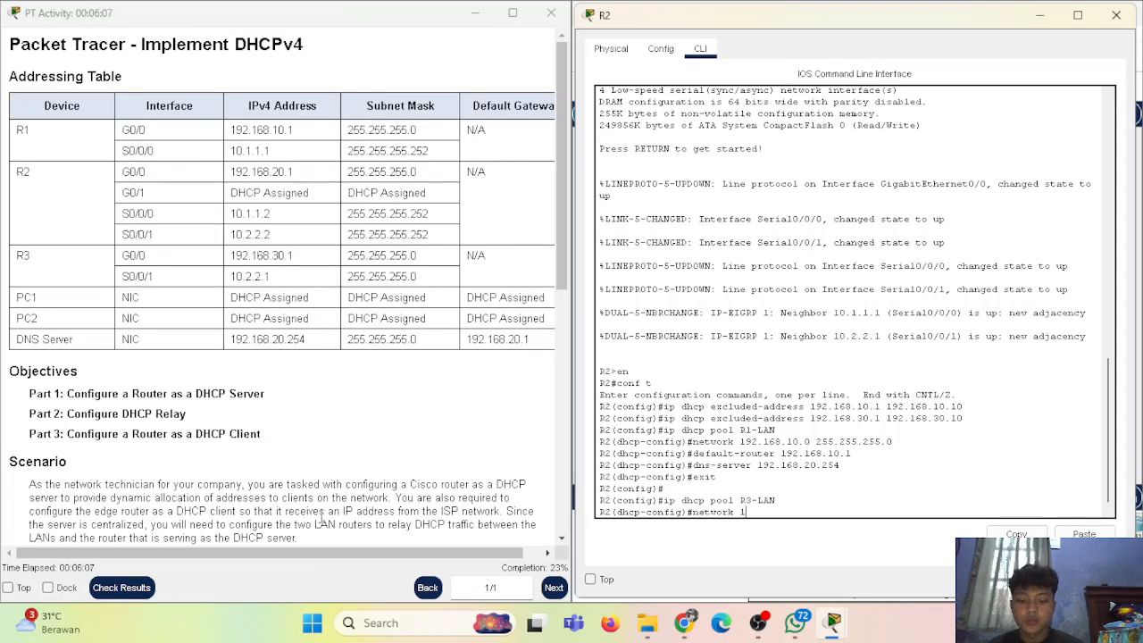
text(92.168.30.0)
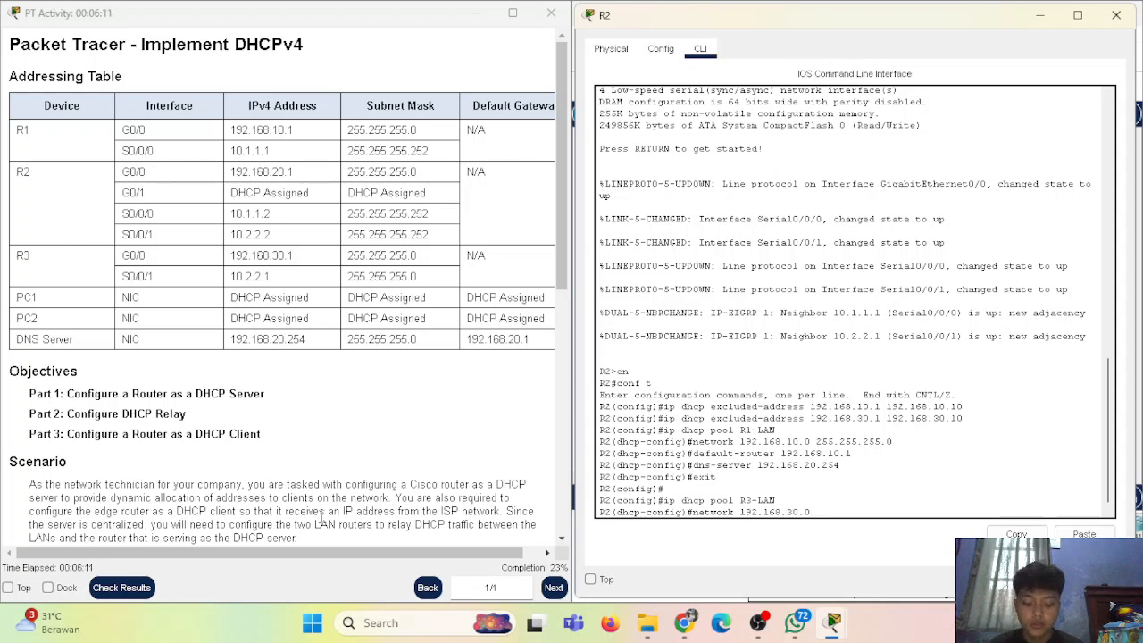
text( 255.)
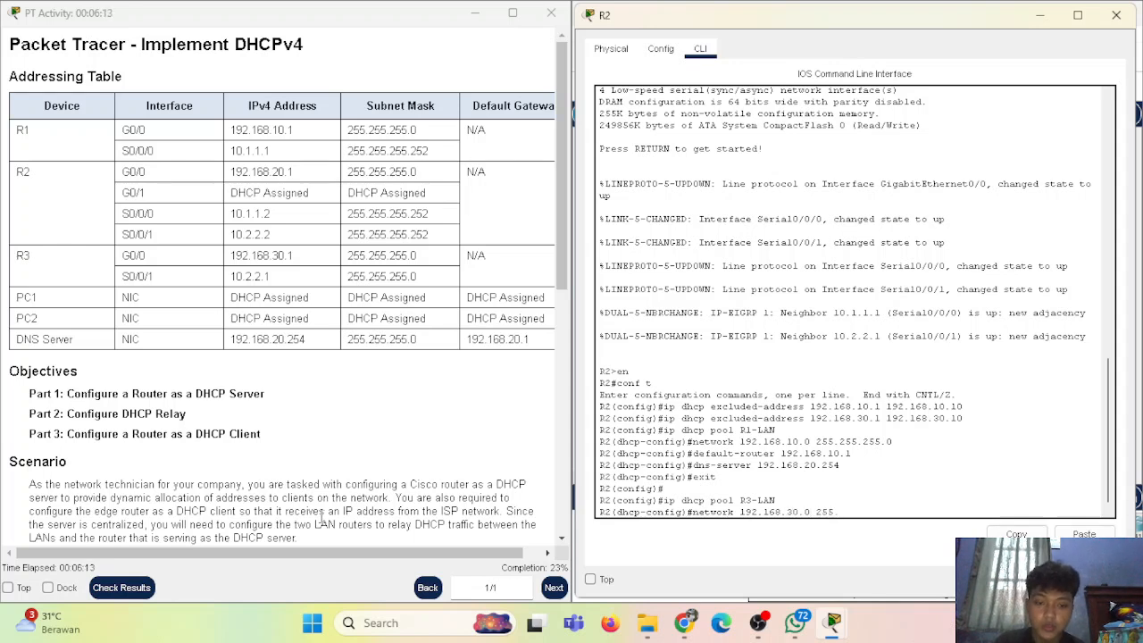
text(255.255.0)
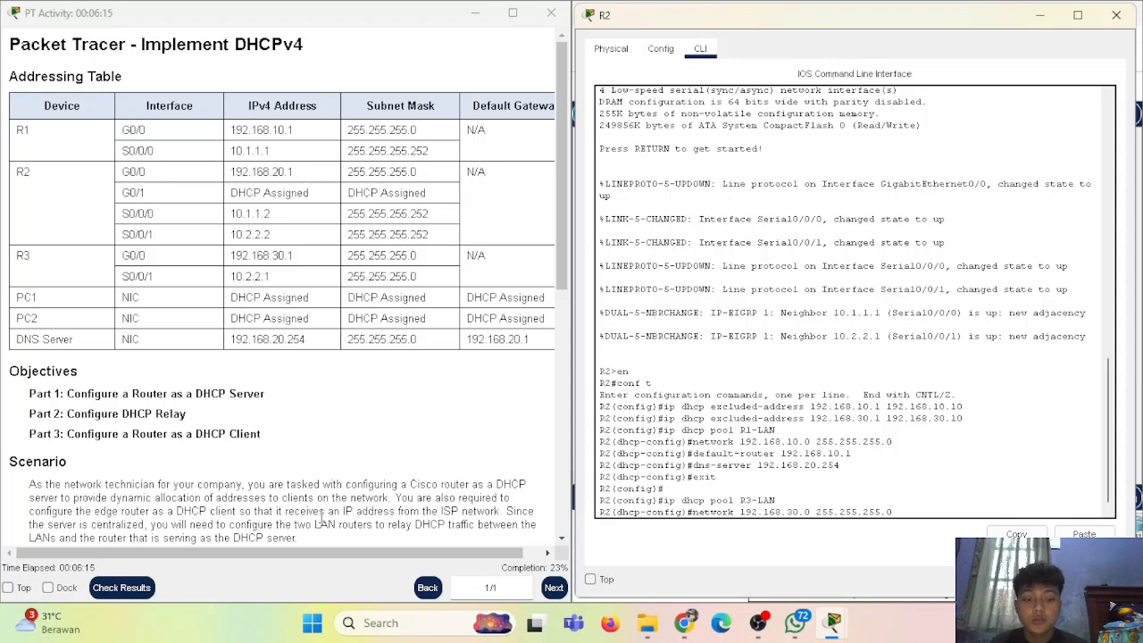
key(Return)
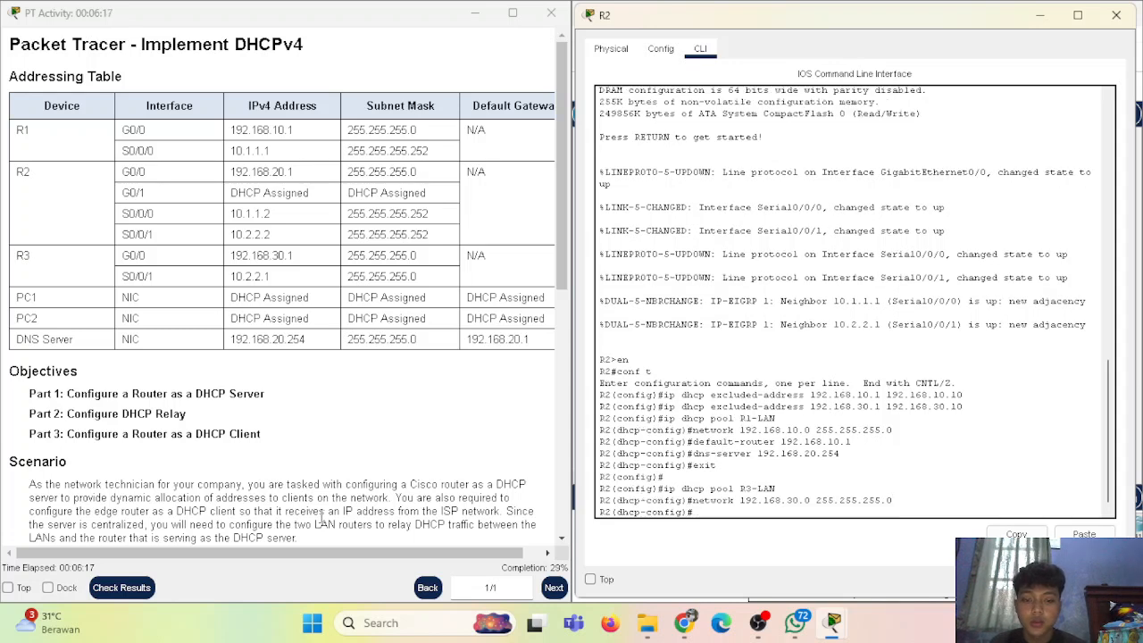
Give R3-LAN default router 192.168.30.1 and DNS server 192.168.20.254, then end
text(default-route)
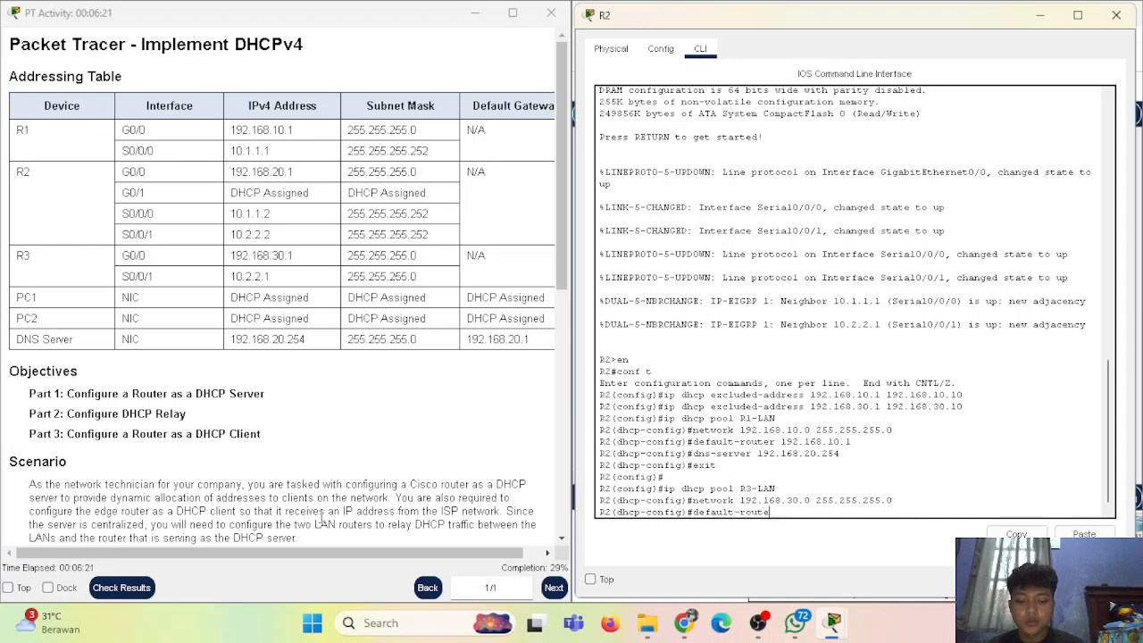
text(r 192)
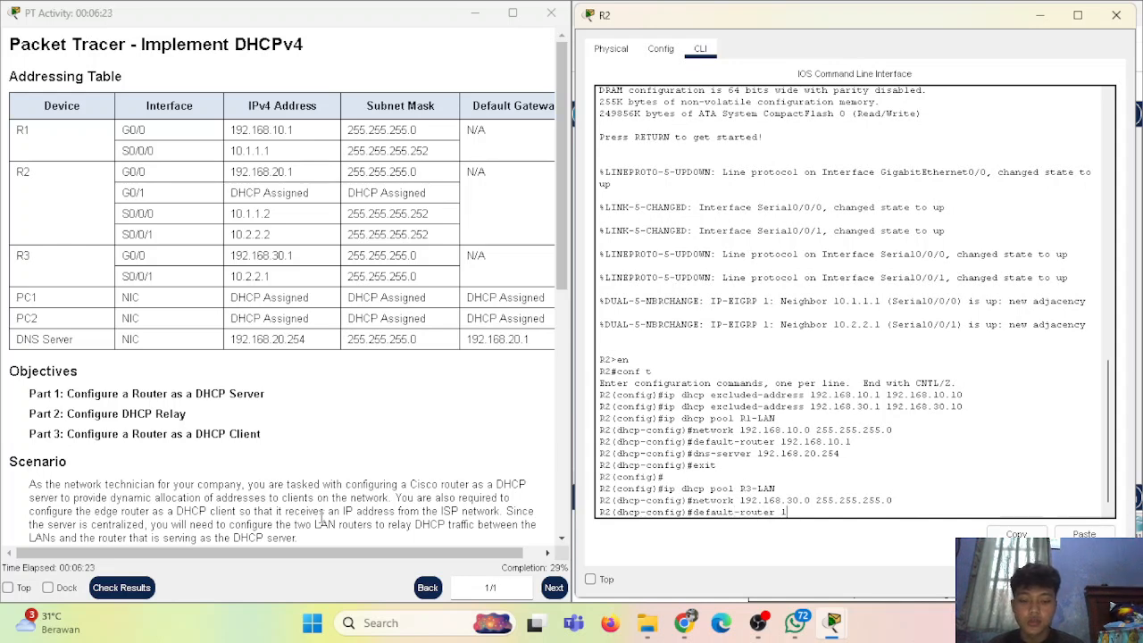
text(68.30.1)
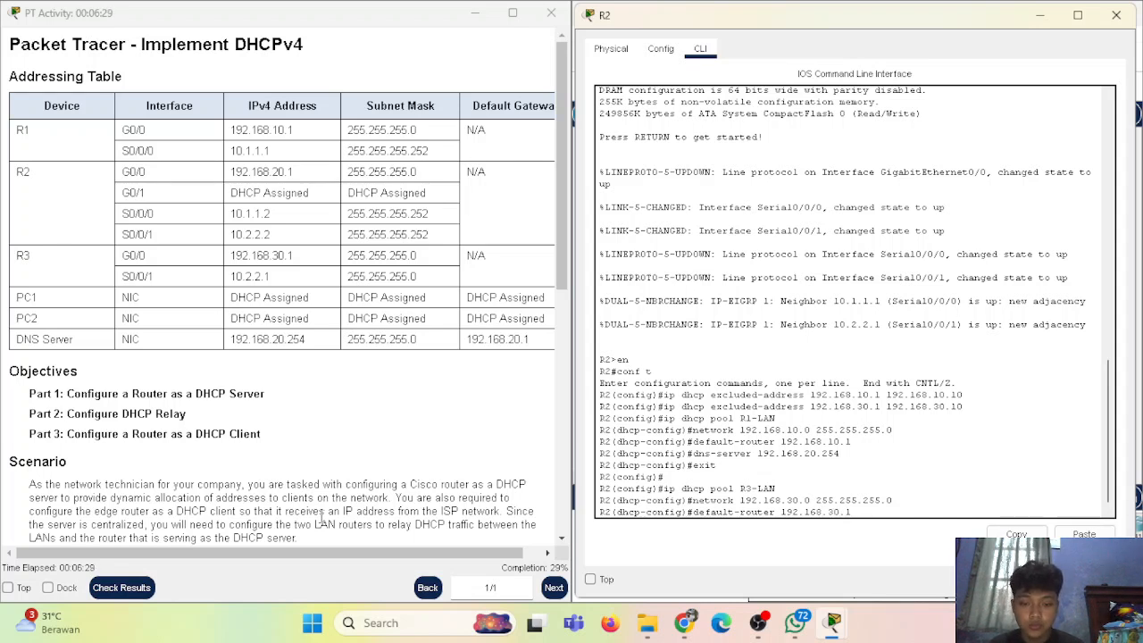
key(Return)
text(dns-server 192)
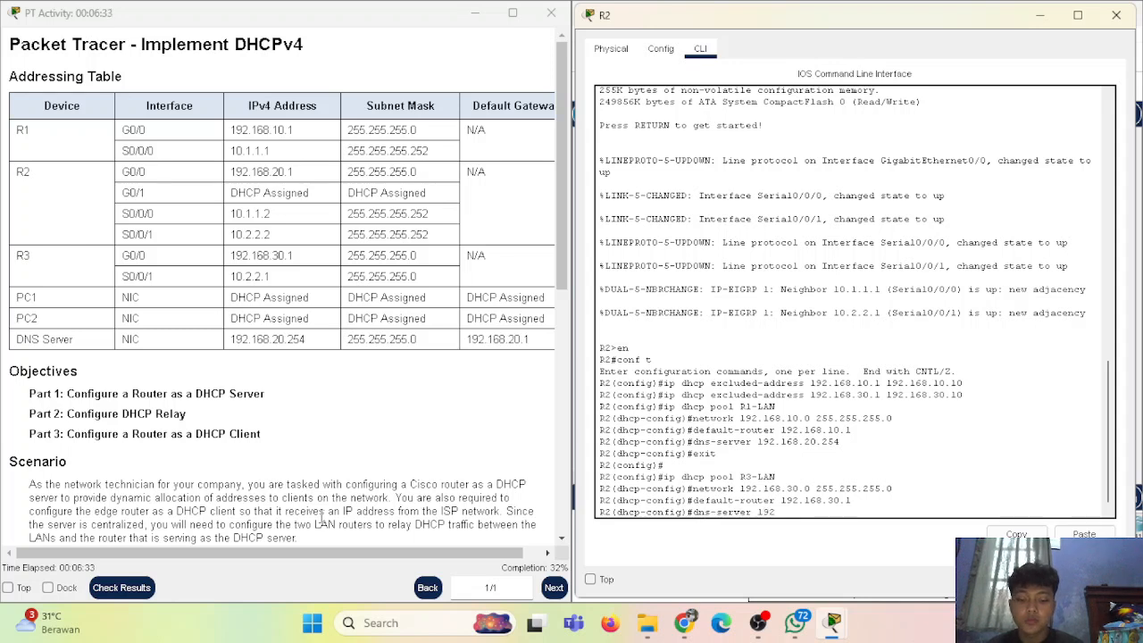
text(.168.20.2)
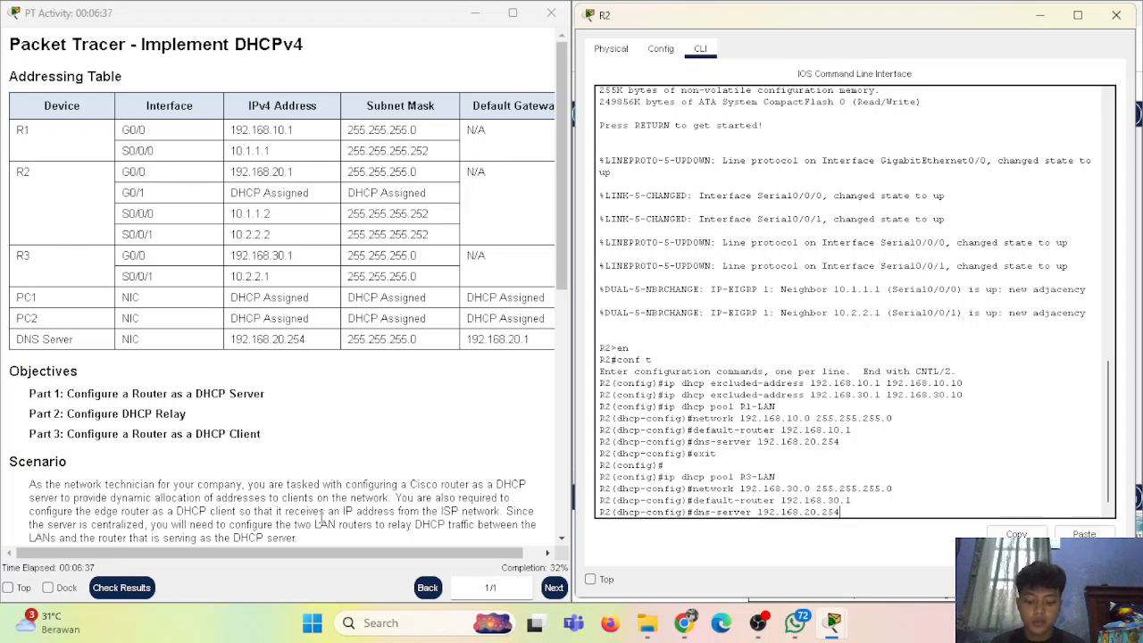
text(54)
key(Return)
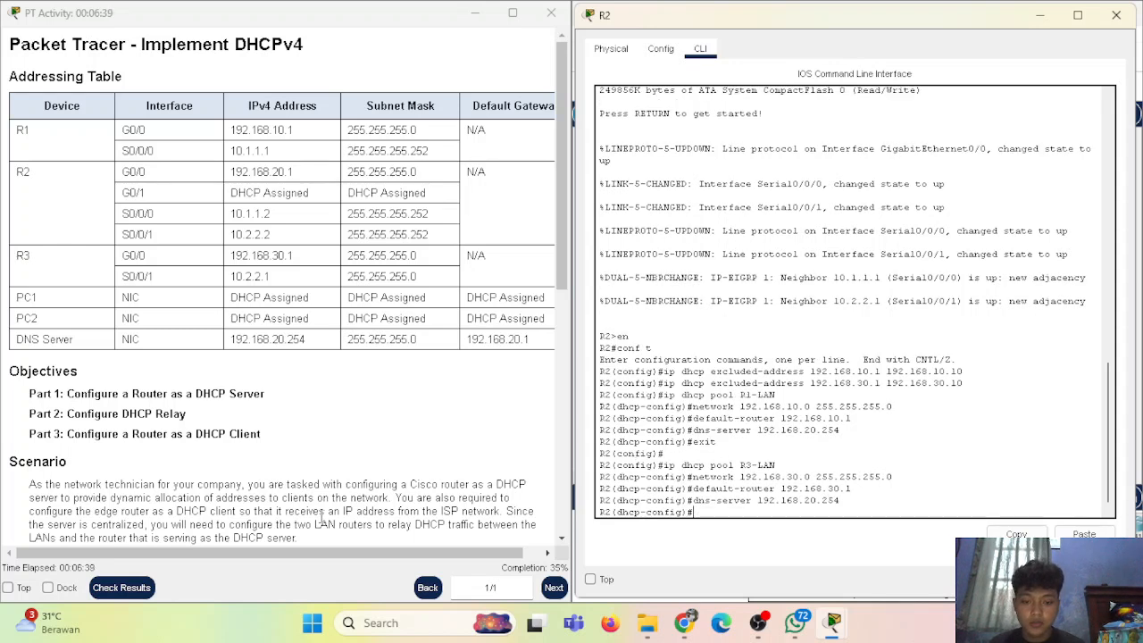
text(end)
key(Return)
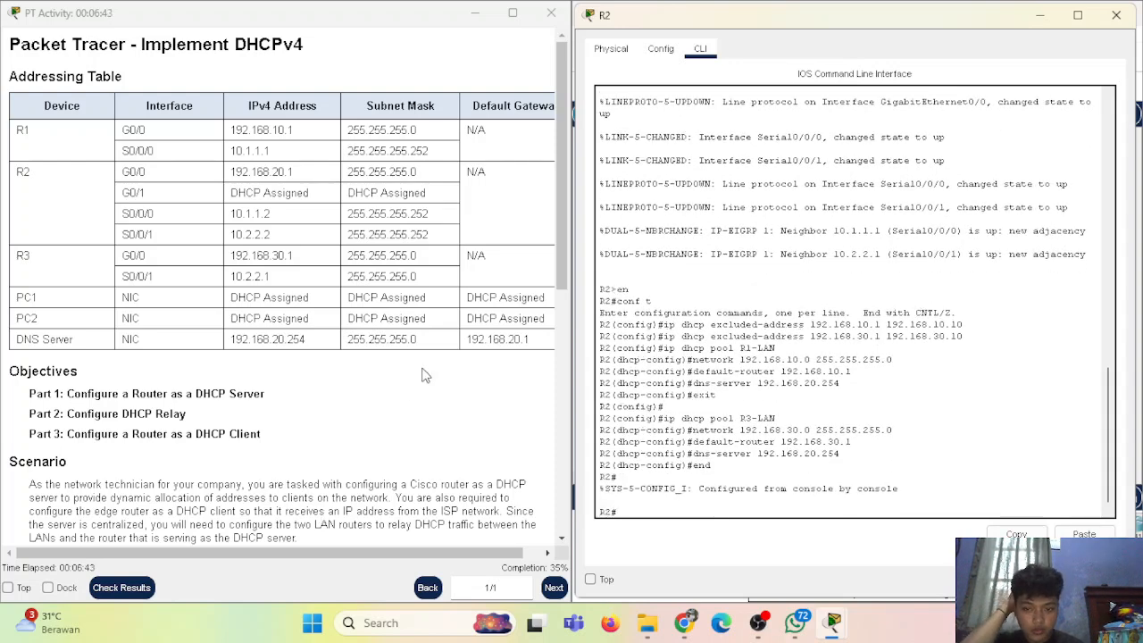
Close R2's window and open R1's device window on the right half of the screen
scroll(425, 375, down, 6)
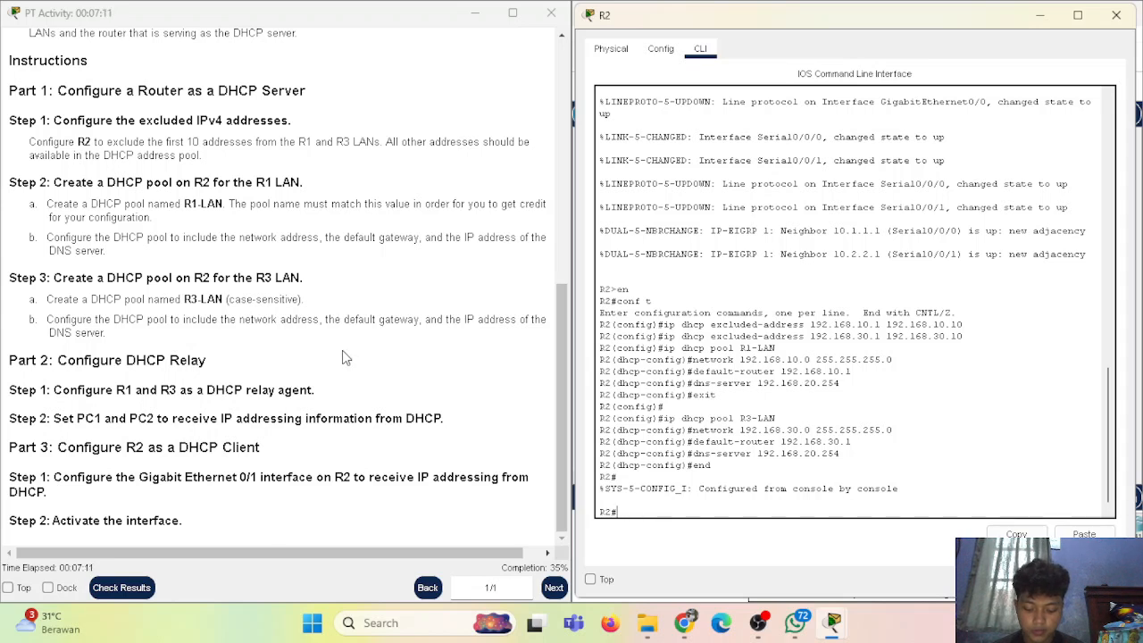
click(1078, 14)
click(1083, 9)
click(1122, 15)
click(743, 258)
drag(683, 24, 908, 17)
drag(556, 348, 575, 343)
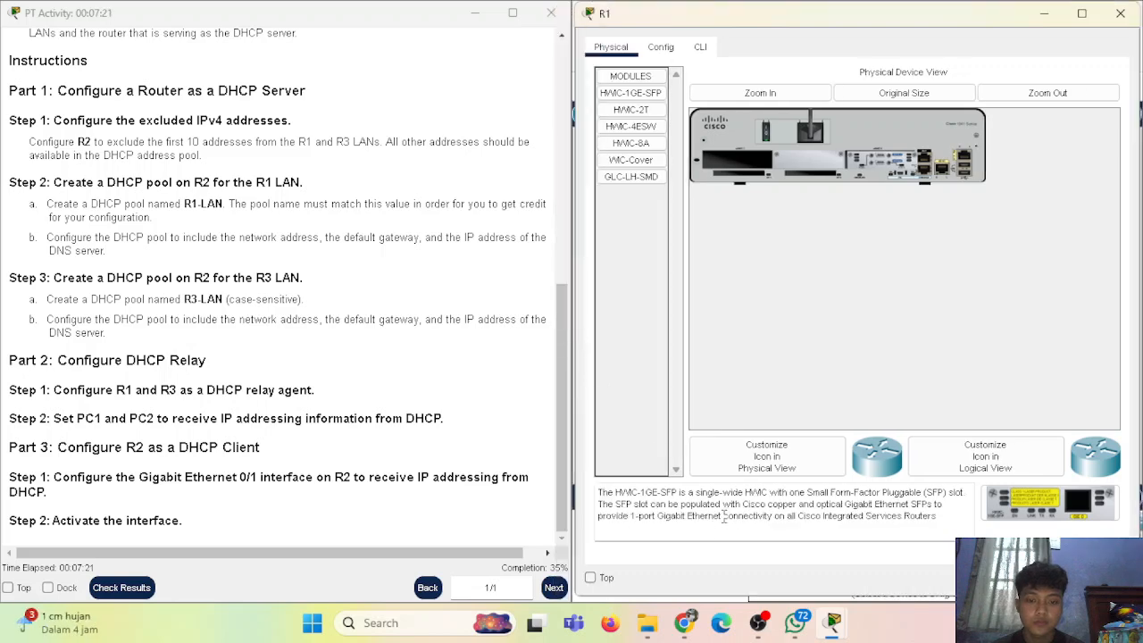
In R1's CLI, enter configuration mode for interface G0/0
click(701, 49)
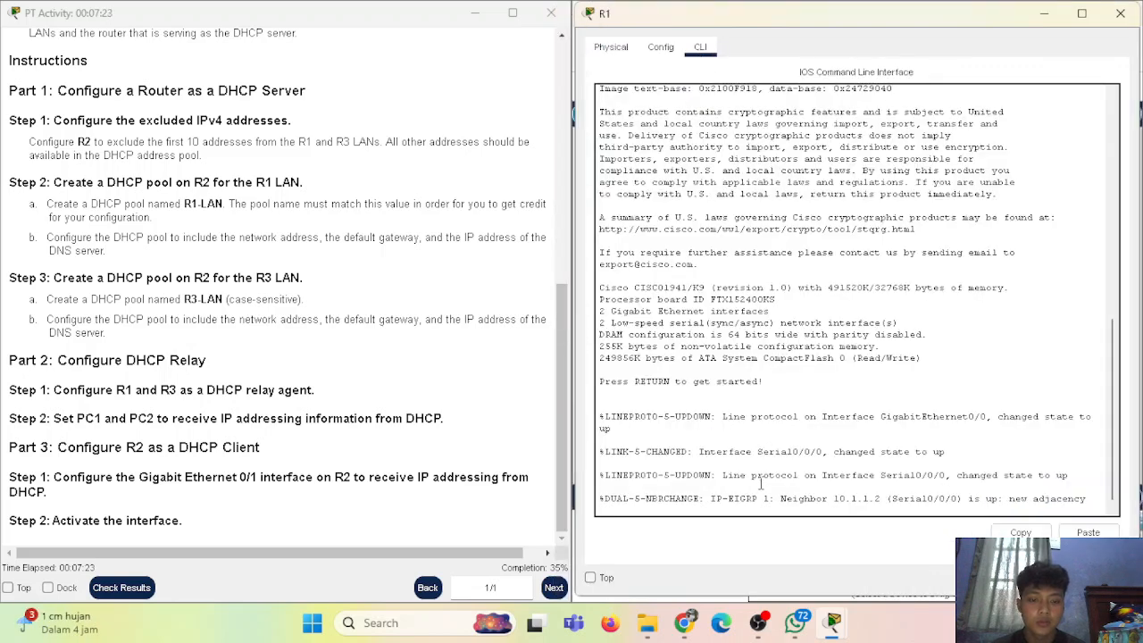
text(en)
key(Return)
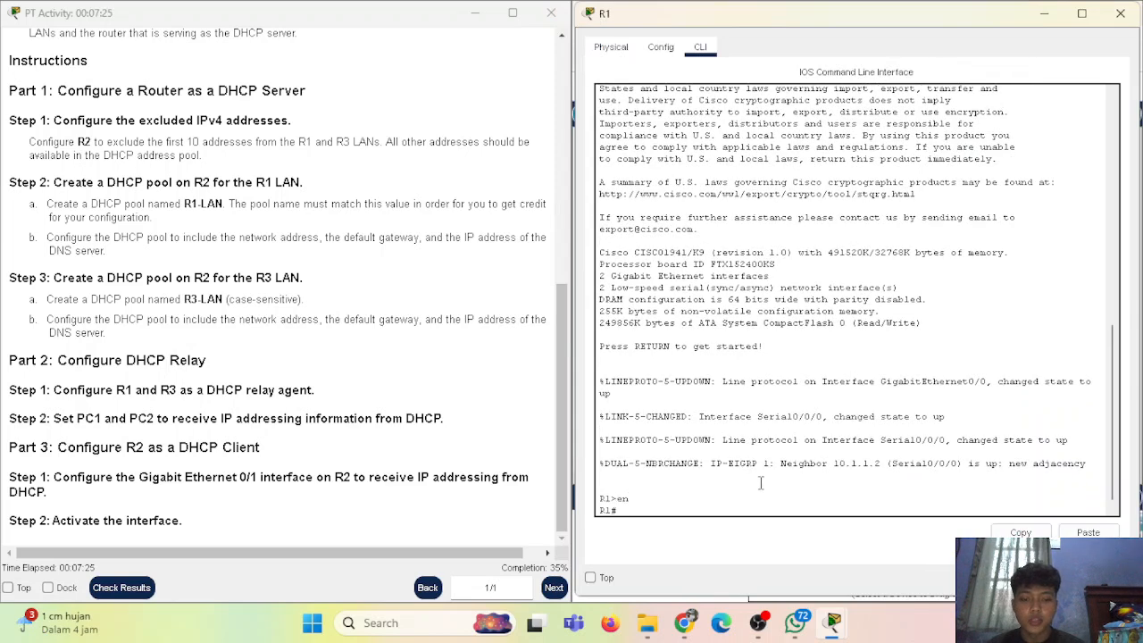
text(conf t)
key(Return)
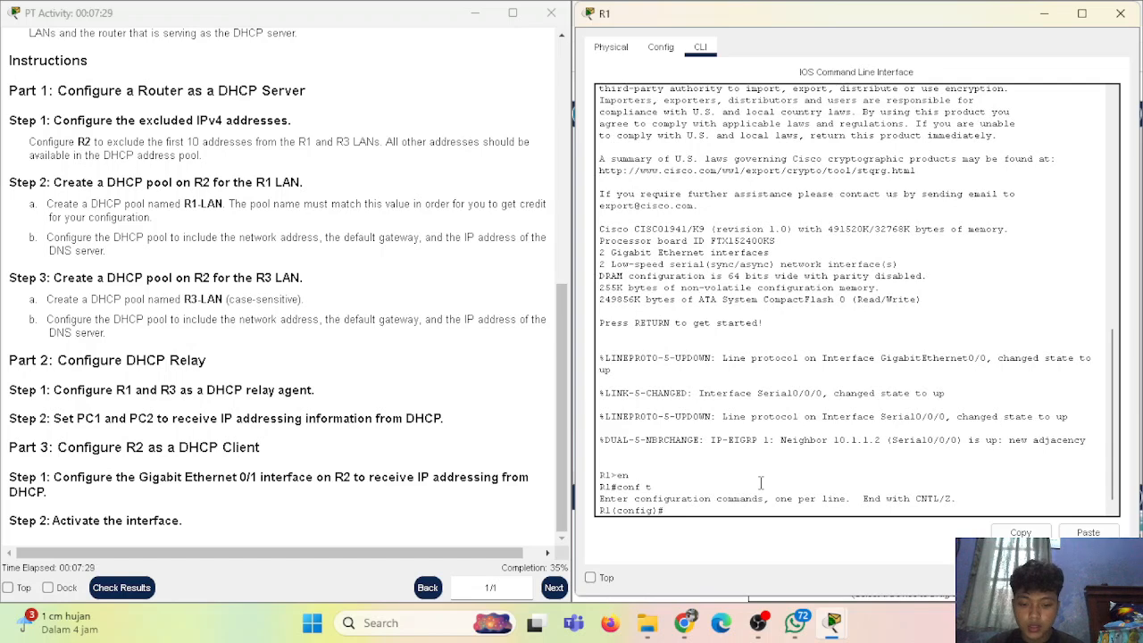
text(int g0/0)
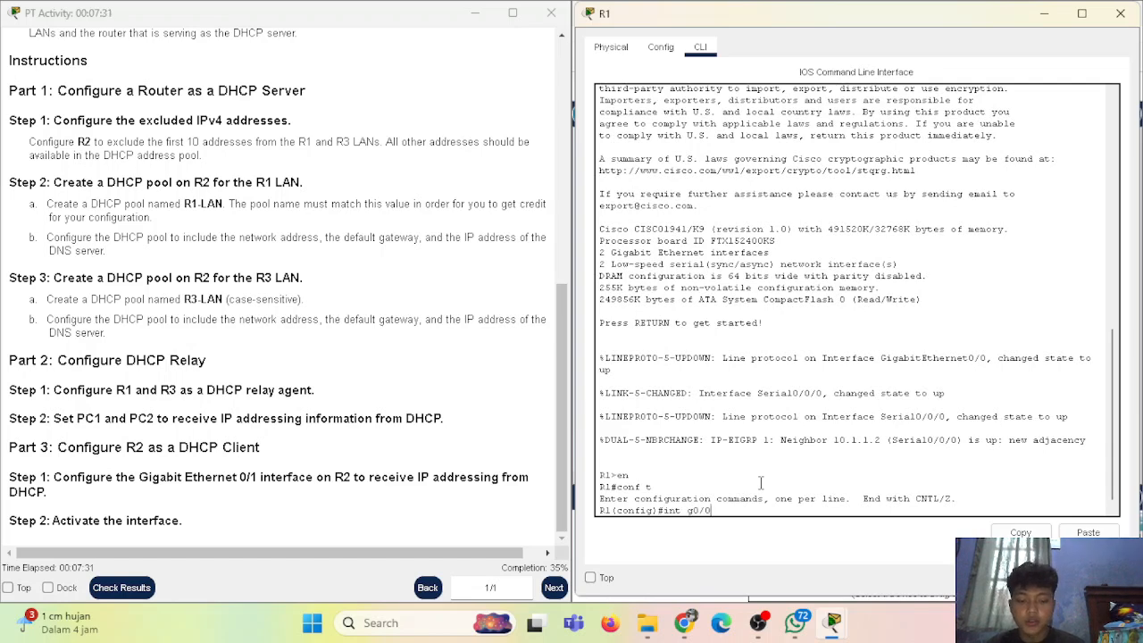
key(Return)
Add DHCP helper addresses 10.1.1.1 and 10.1.1.2 on R1's G0/0, then end
scroll(308, 181, up, 2)
scroll(308, 181, up, 3)
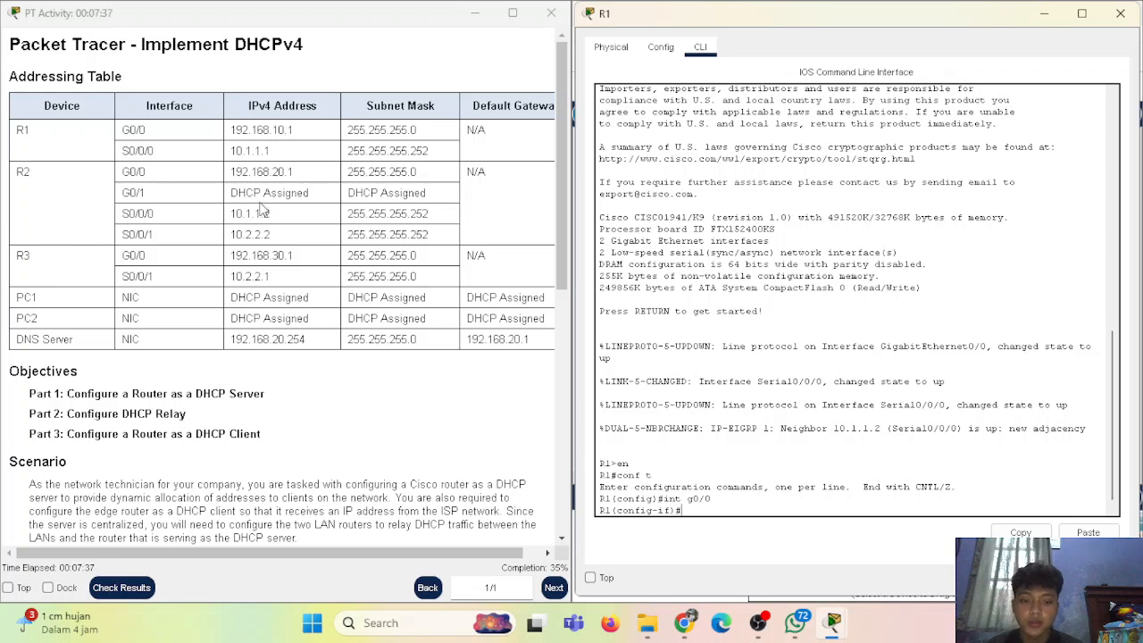
text(elpe)
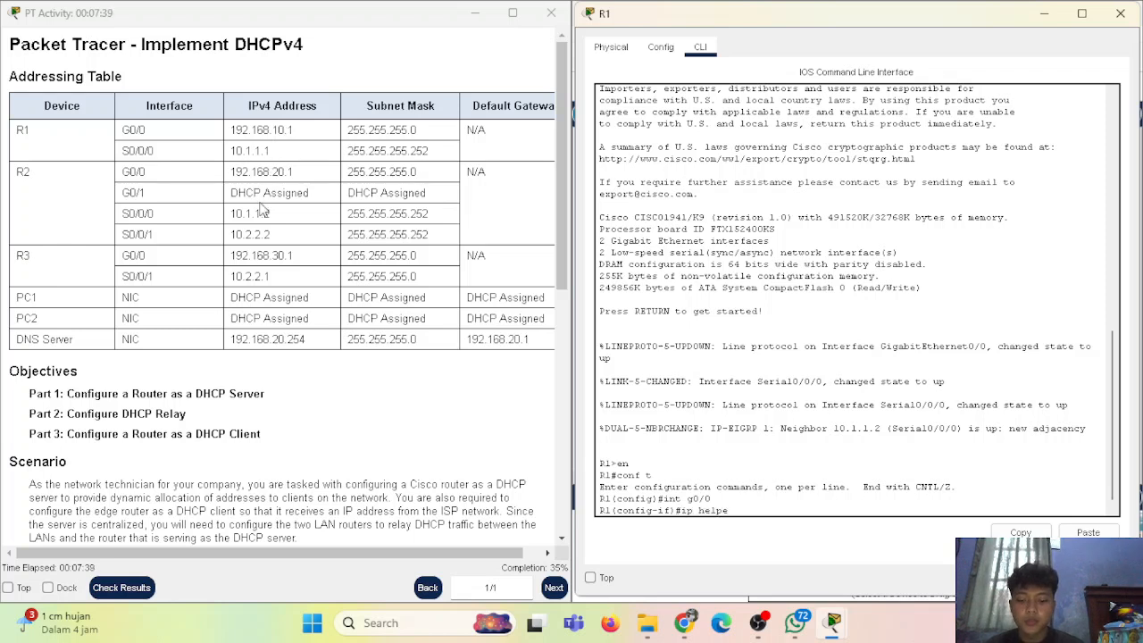
text(r-address 10.1.1.1)
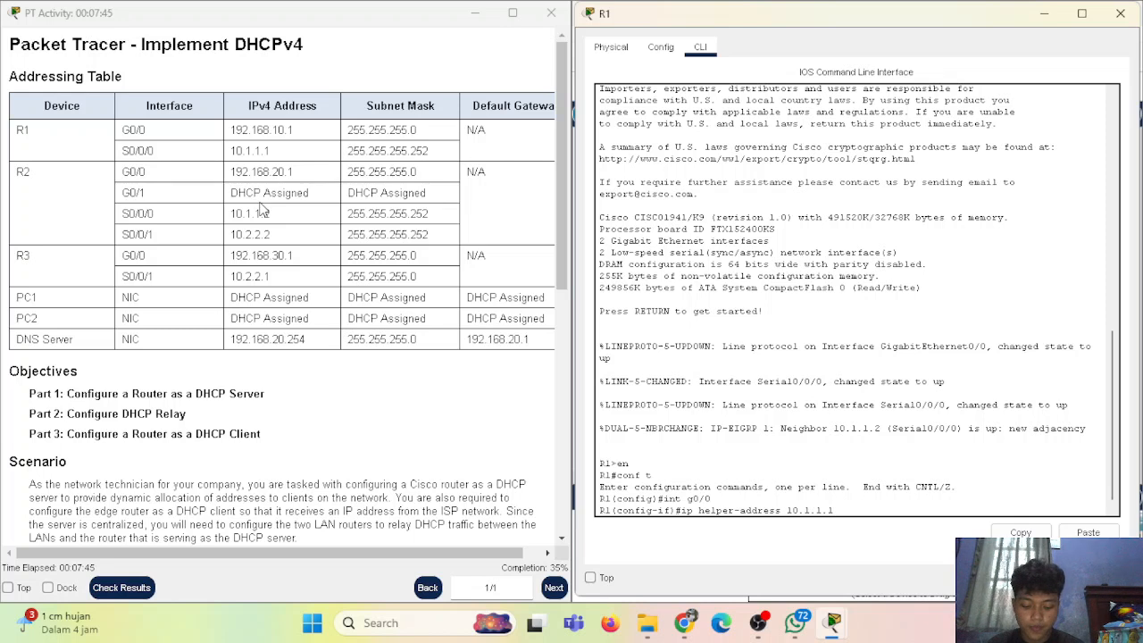
key(Return)
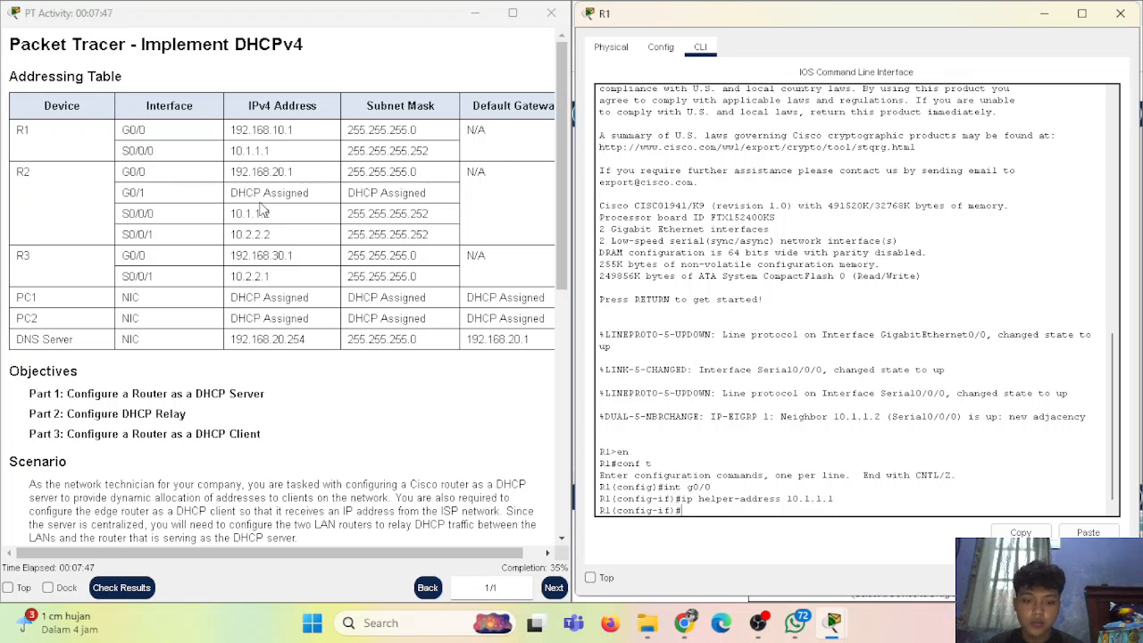
key(Up)
key(BackSpace)
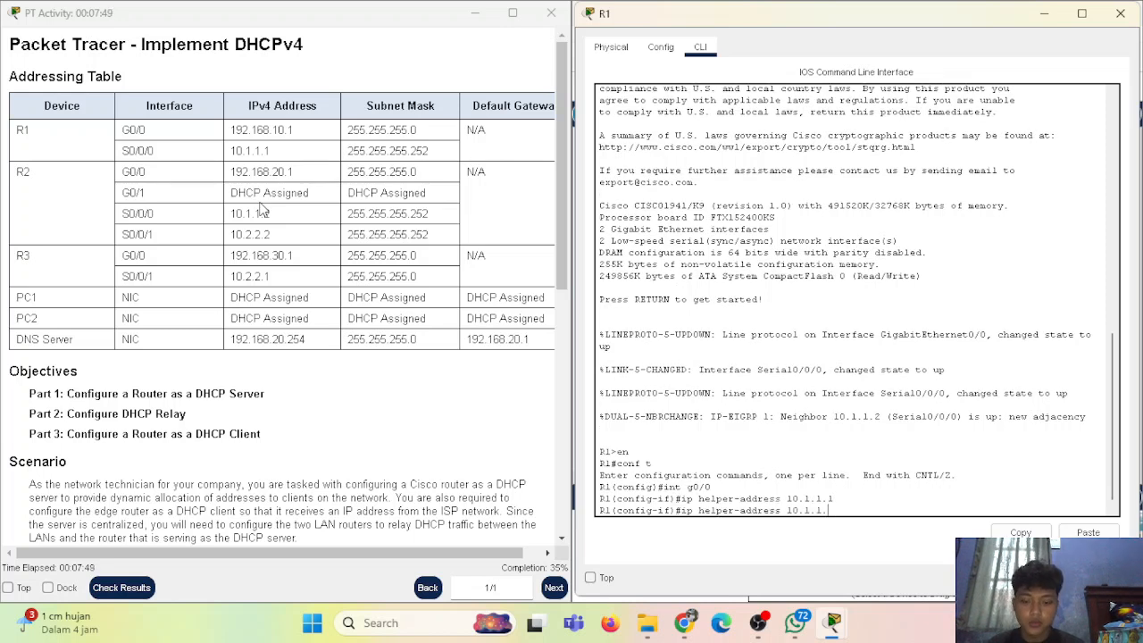
key(Return)
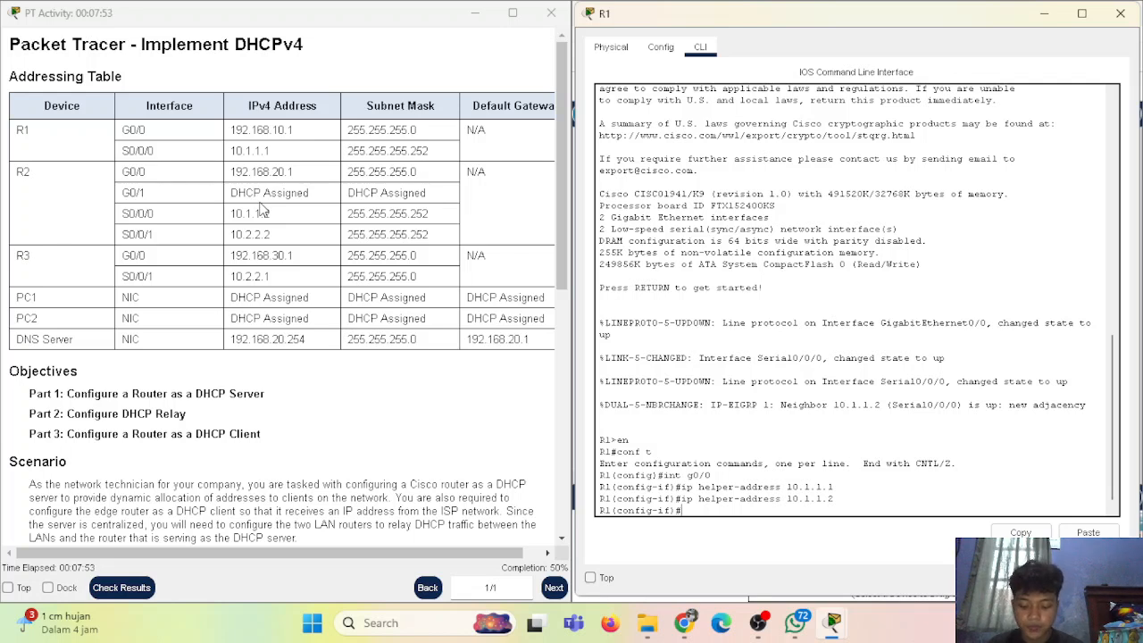
text(end)
key(Return)
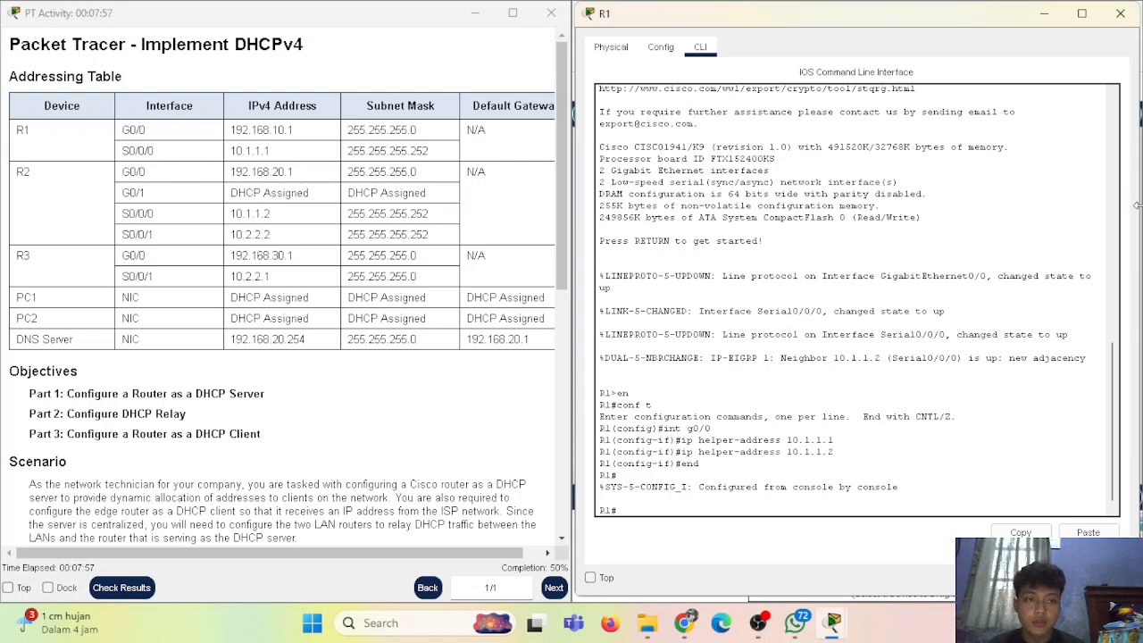
Close R1 and open R3's CLI in global configuration mode
click(1120, 13)
click(920, 279)
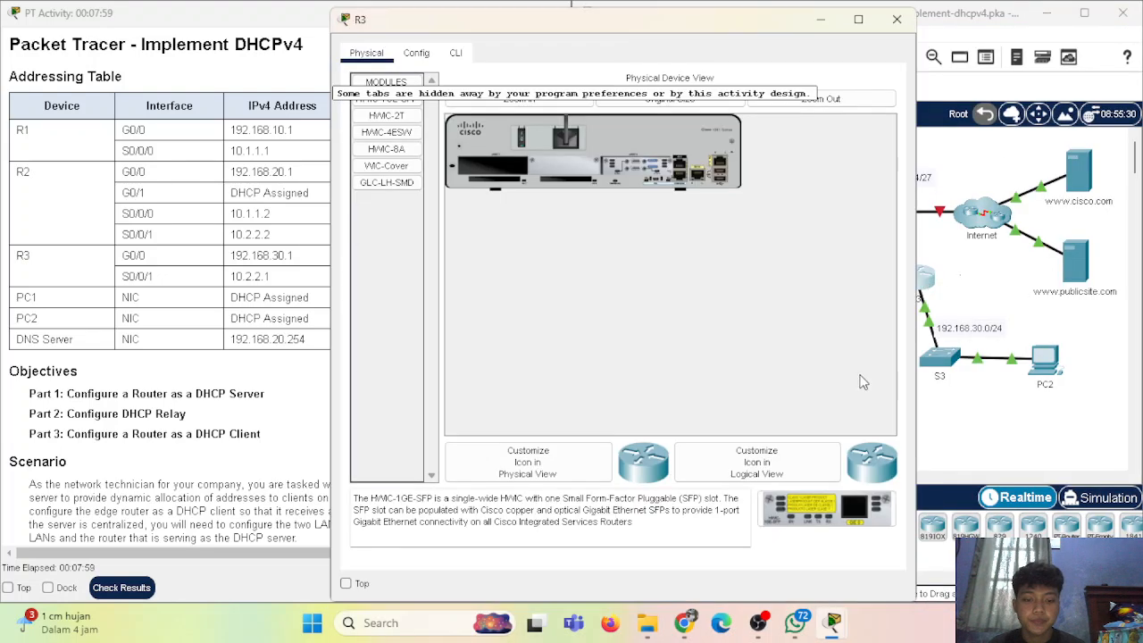
click(454, 52)
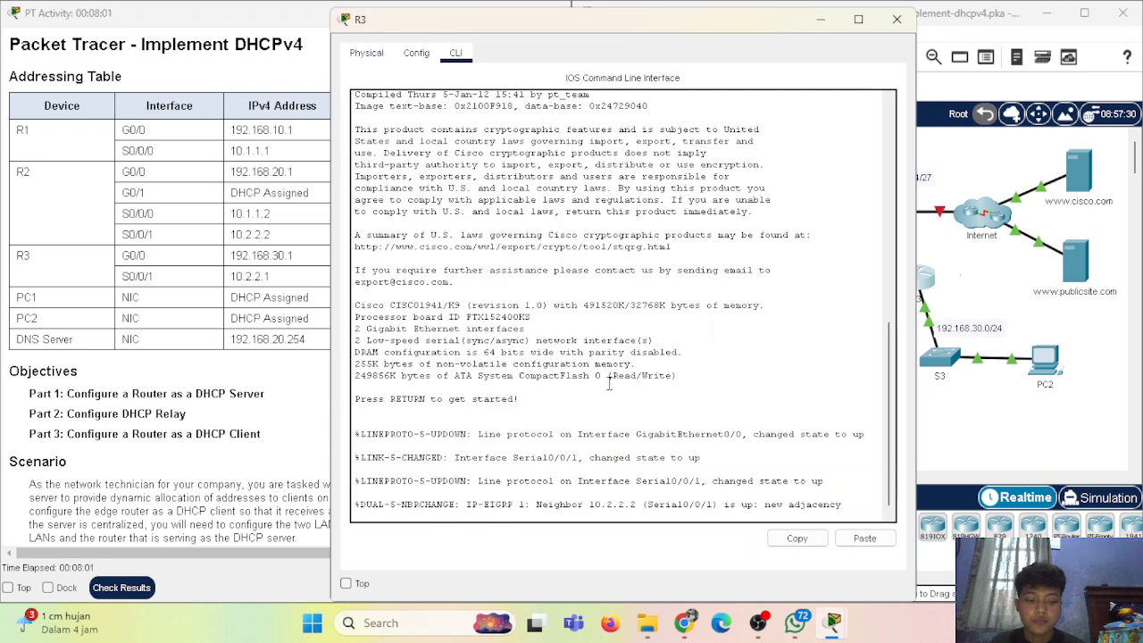
key(Return)
drag(711, 23, 934, 20)
text(en)
key(Return)
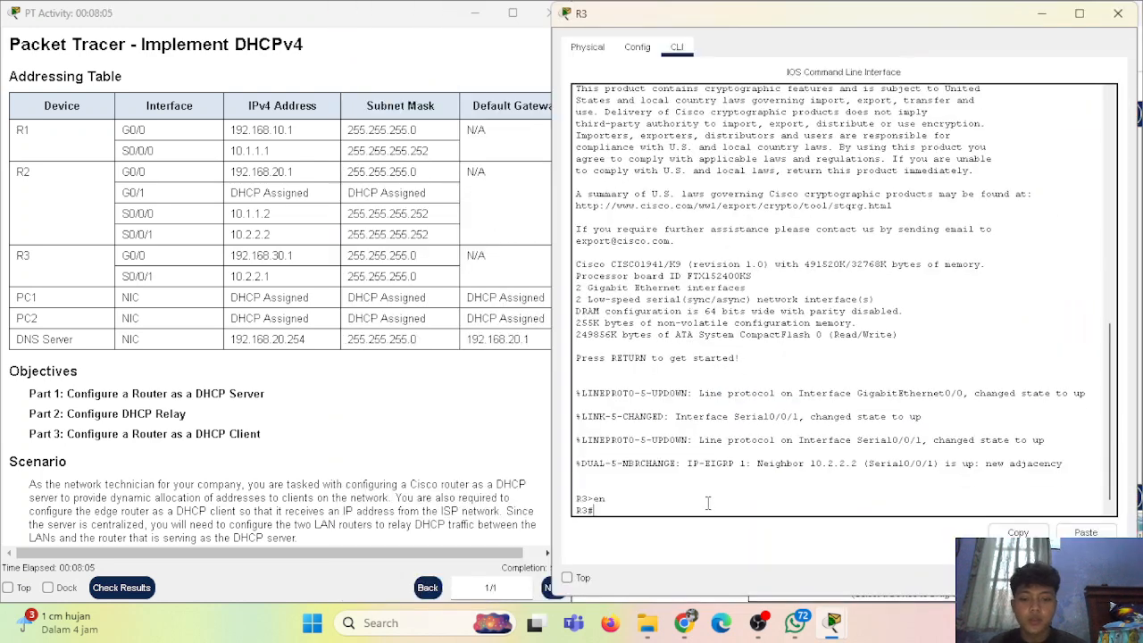
text(conf t)
key(Return)
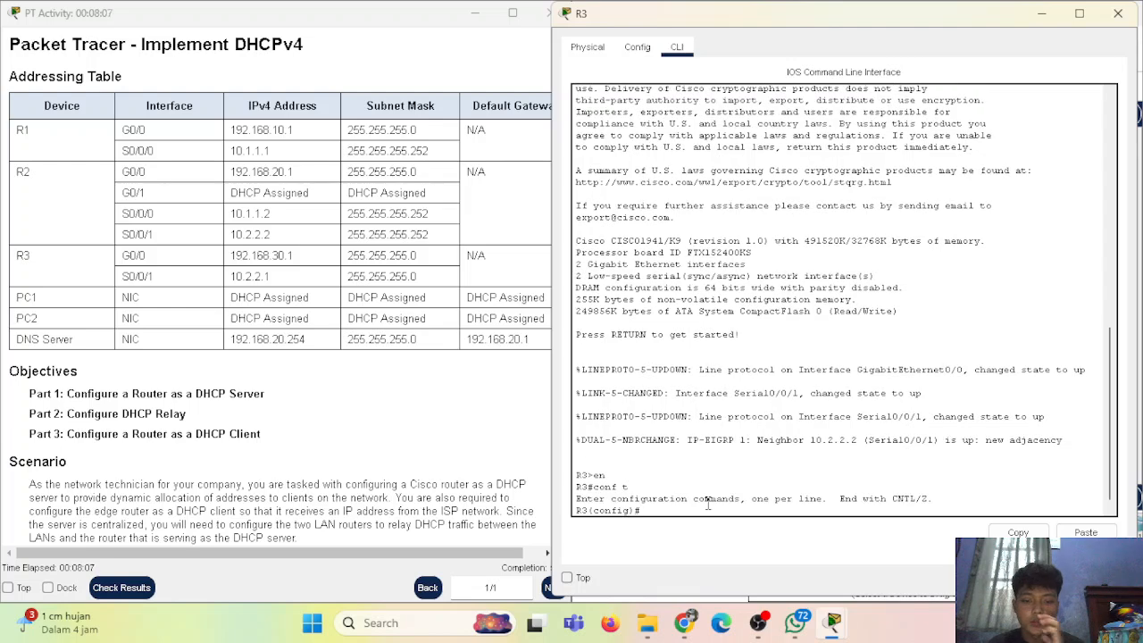
Set ip helper-address 10.2.2.2 on R3's G0/0 interface, then end
drag(561, 176, 590, 176)
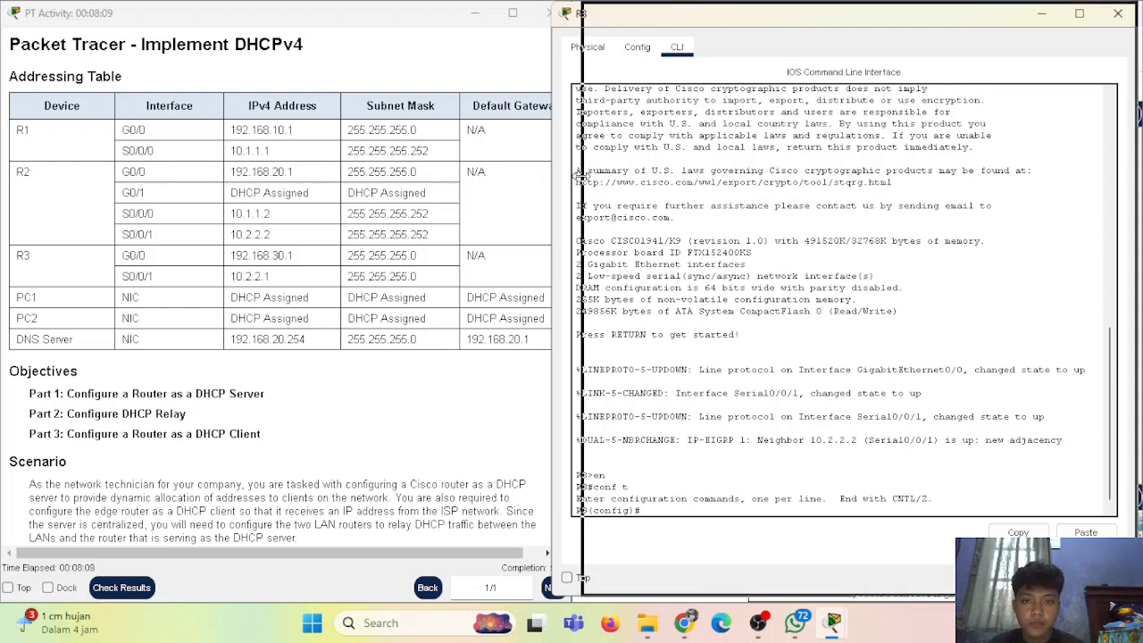
scroll(744, 456, down, 1)
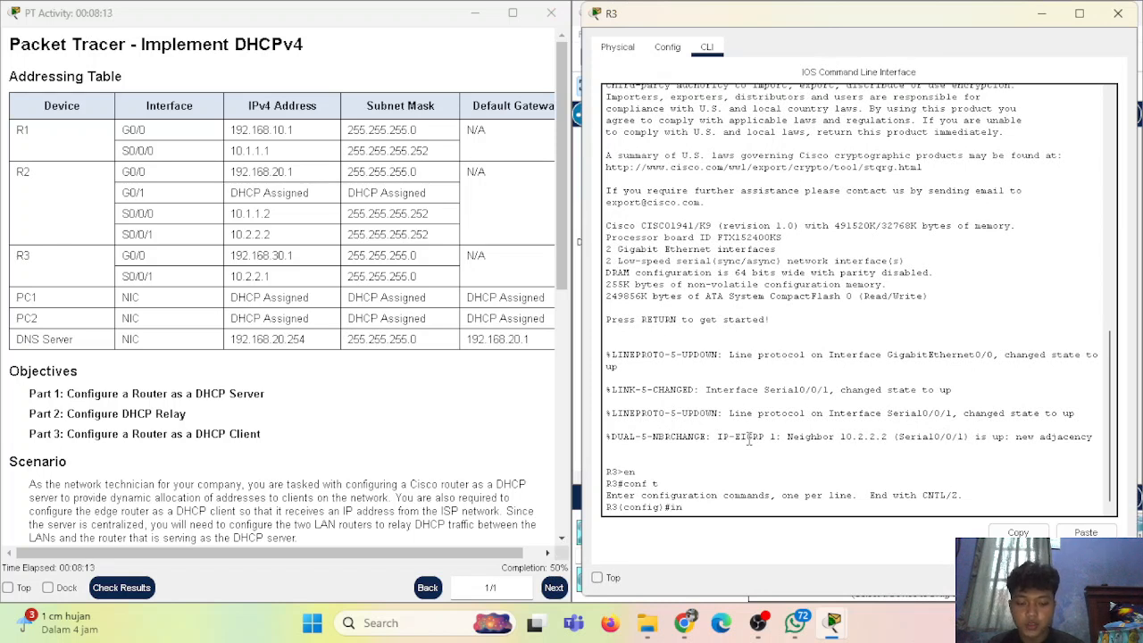
text(0/0)
key(Return)
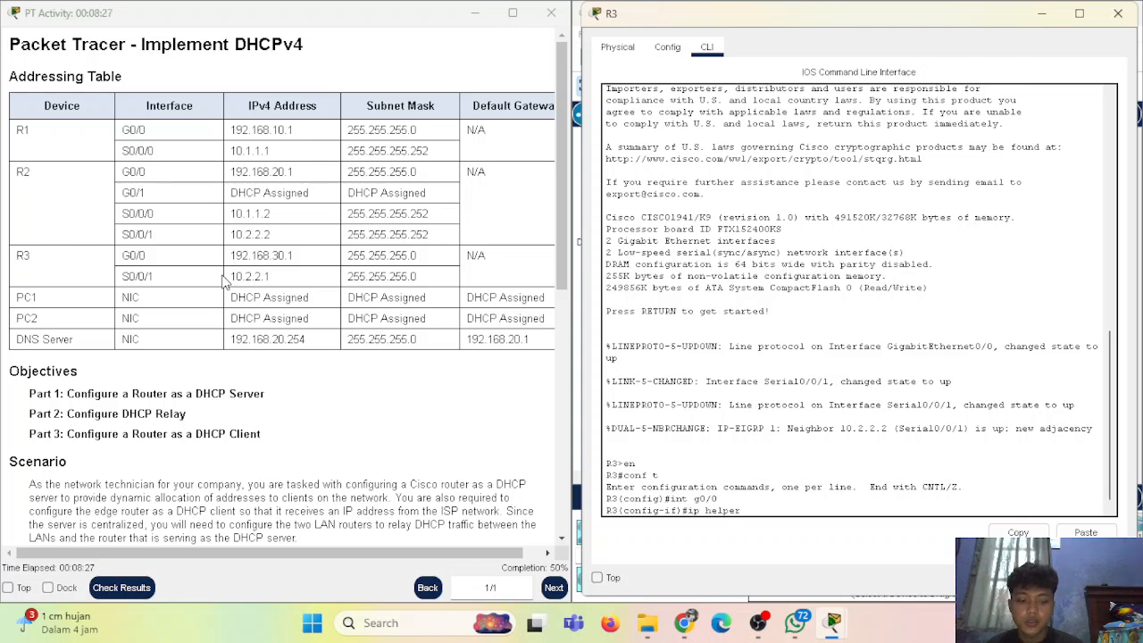
text(ss)
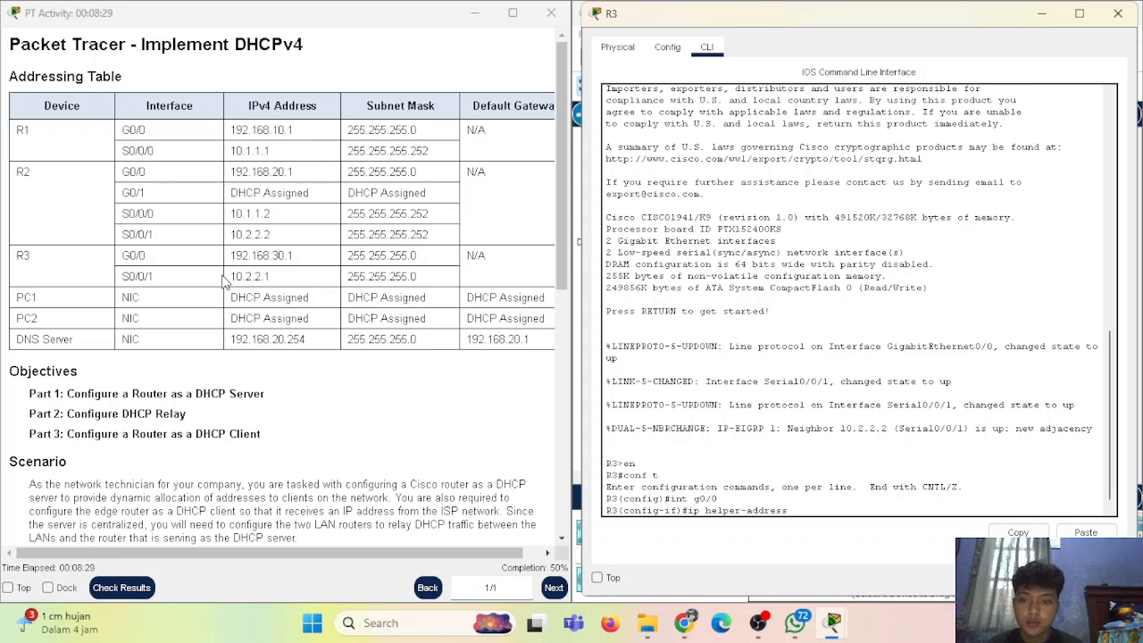
text( 10.2.2.2)
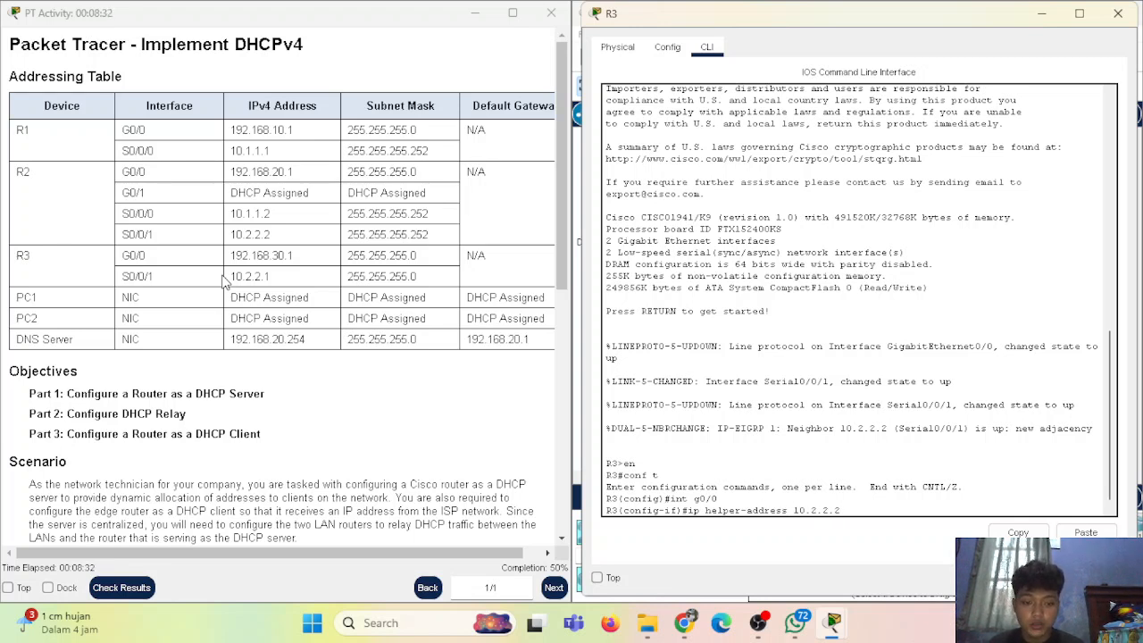
key(Return)
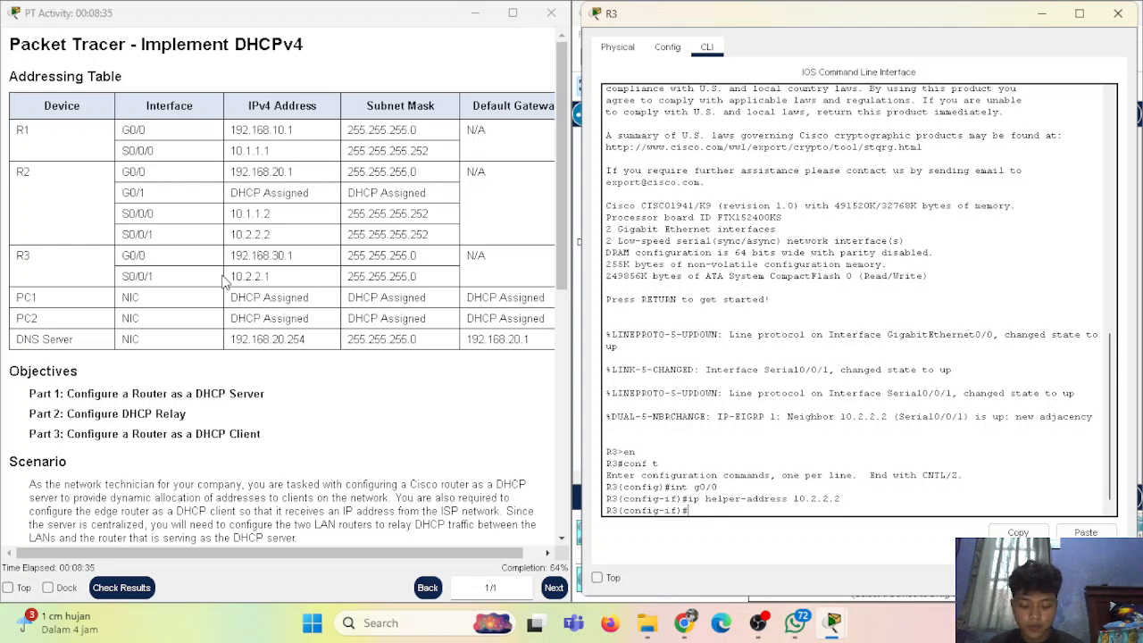
text(end)
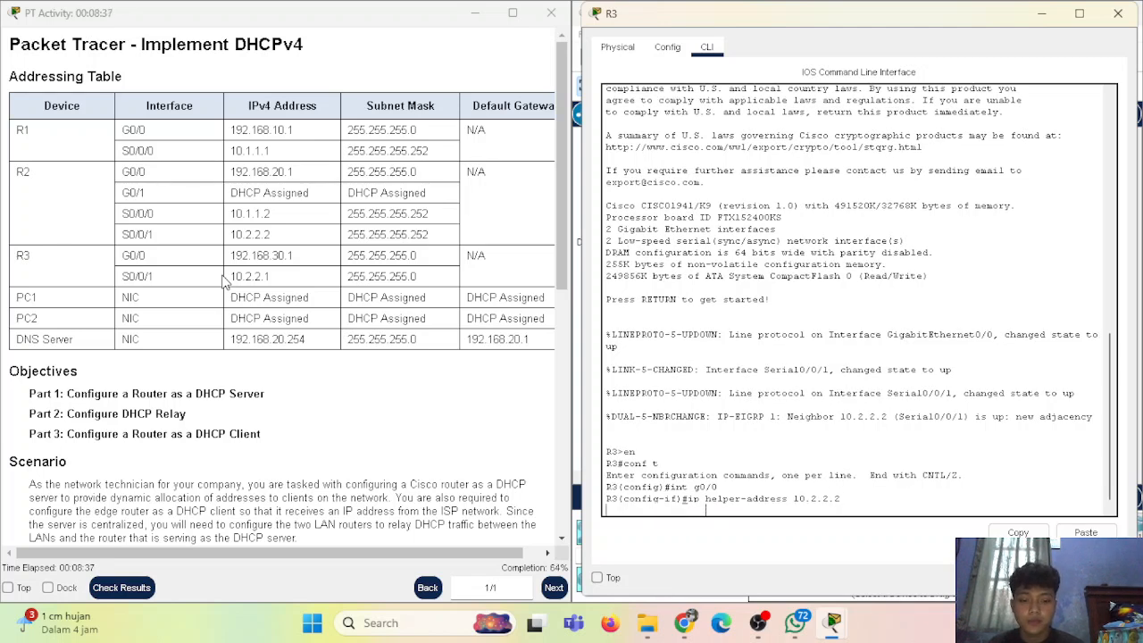
key(Return)
Close R3 and enter global configuration mode in R2's CLI
click(1118, 14)
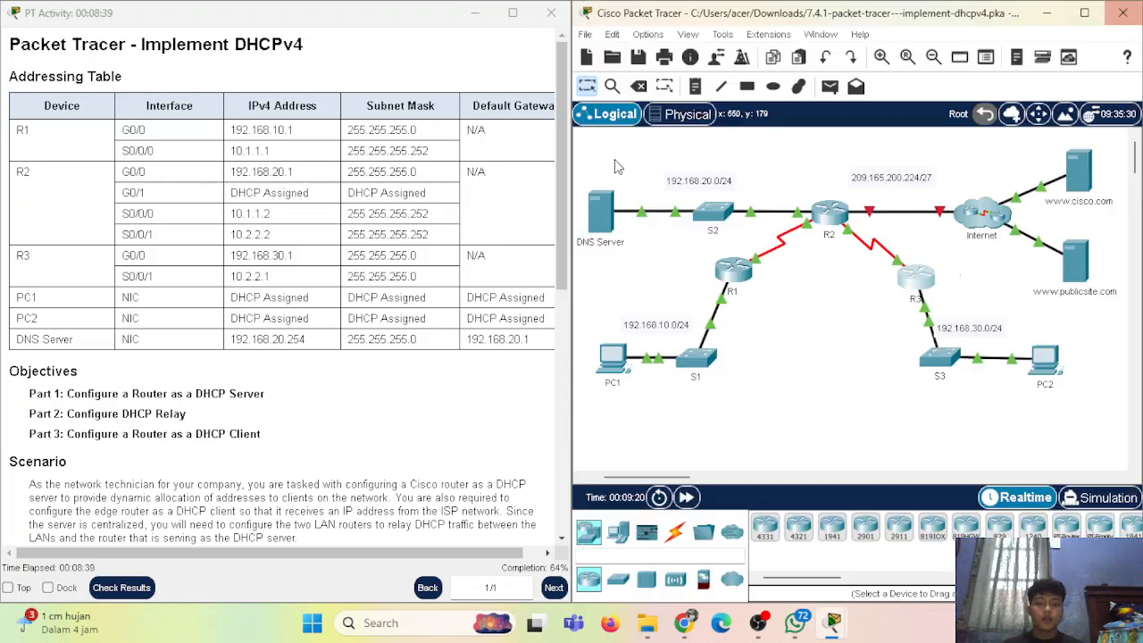
scroll(286, 294, down, 5)
scroll(286, 295, up, 8)
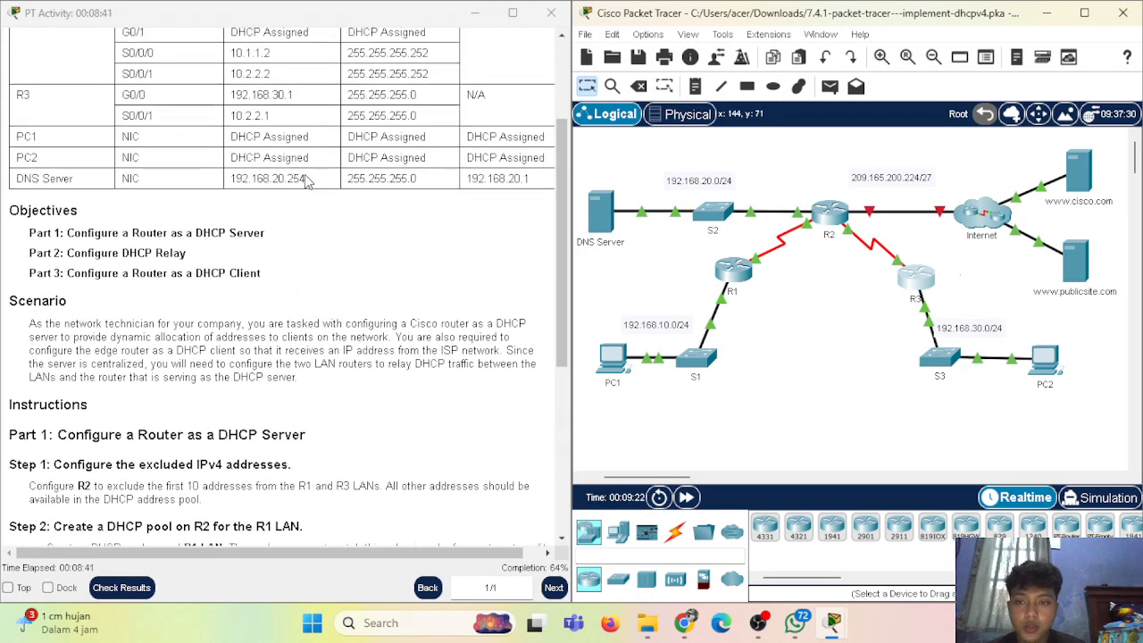
click(815, 219)
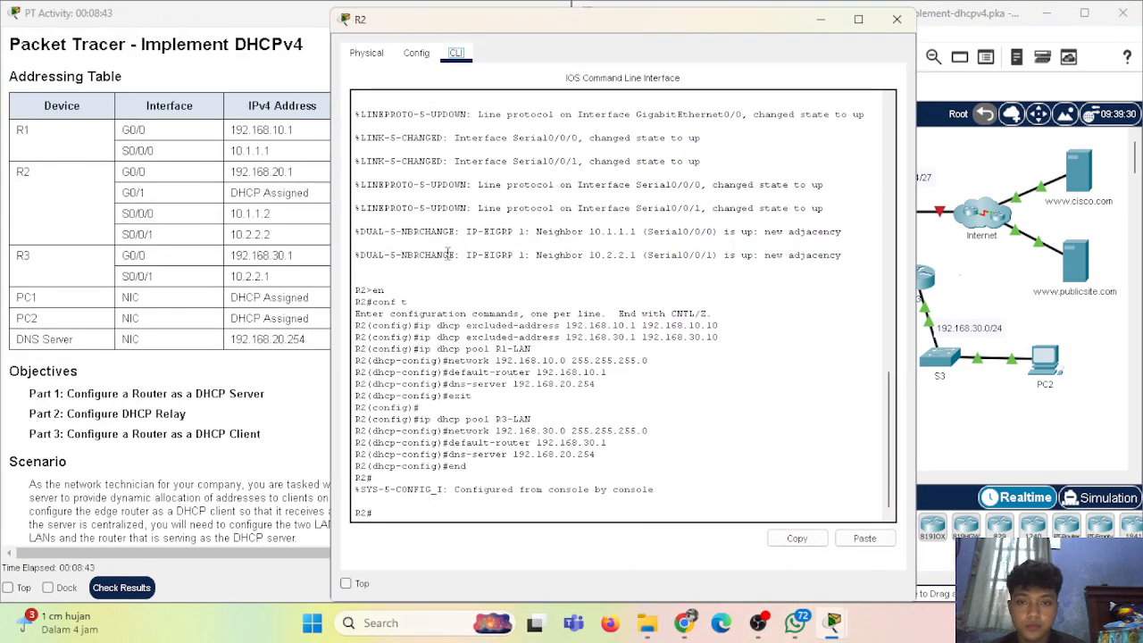
key(Return)
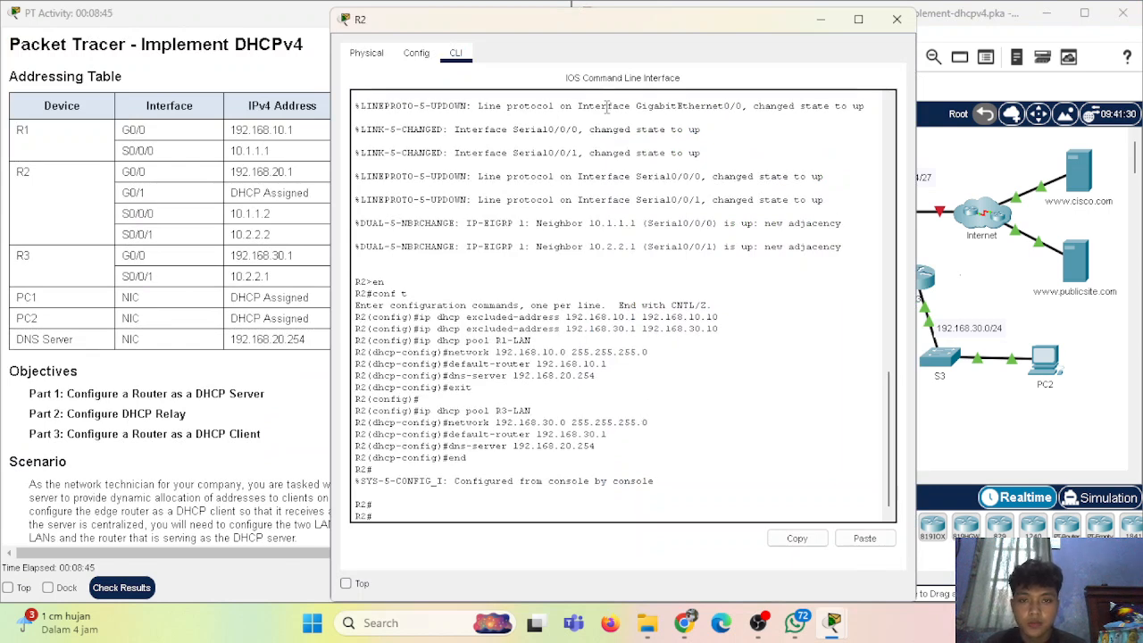
text(int)
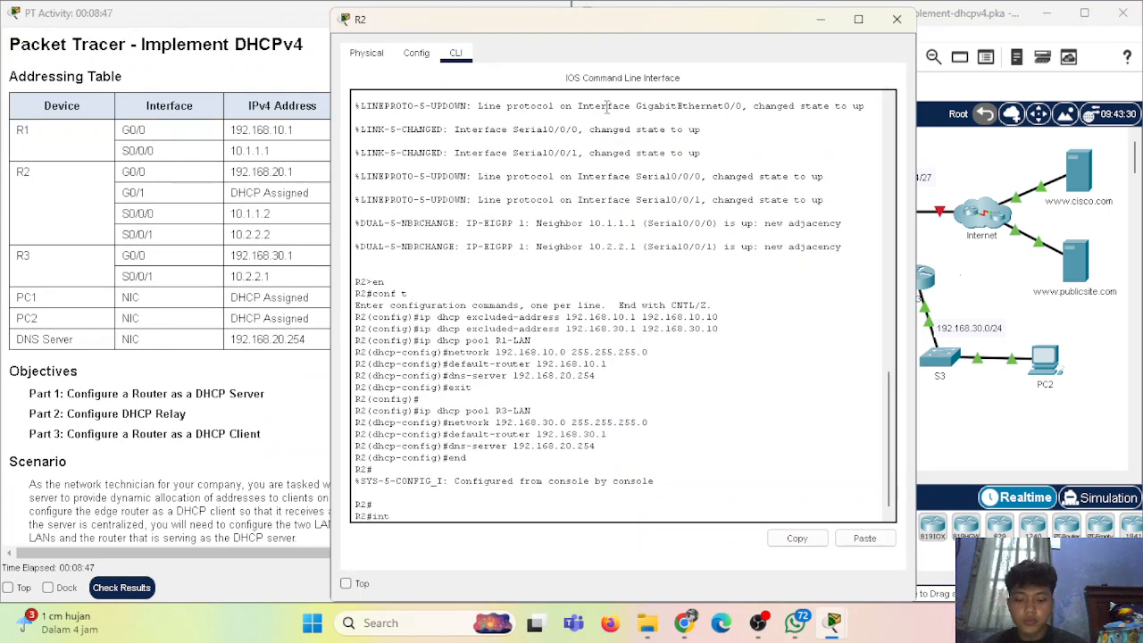
text( g0/1)
key(Return)
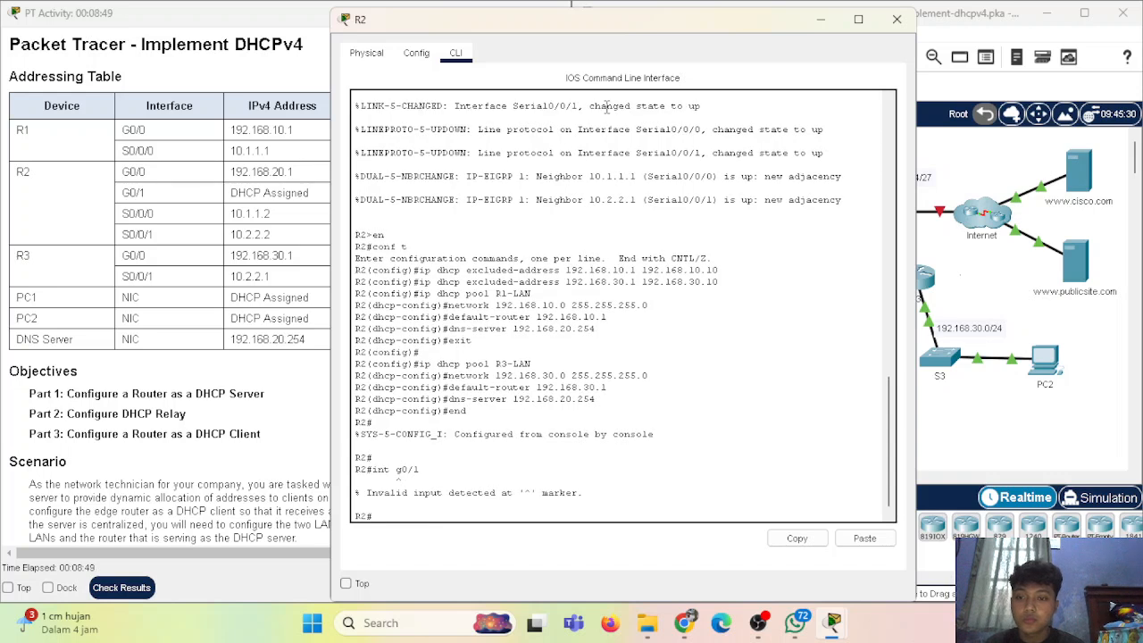
text(conf t)
key(Return)
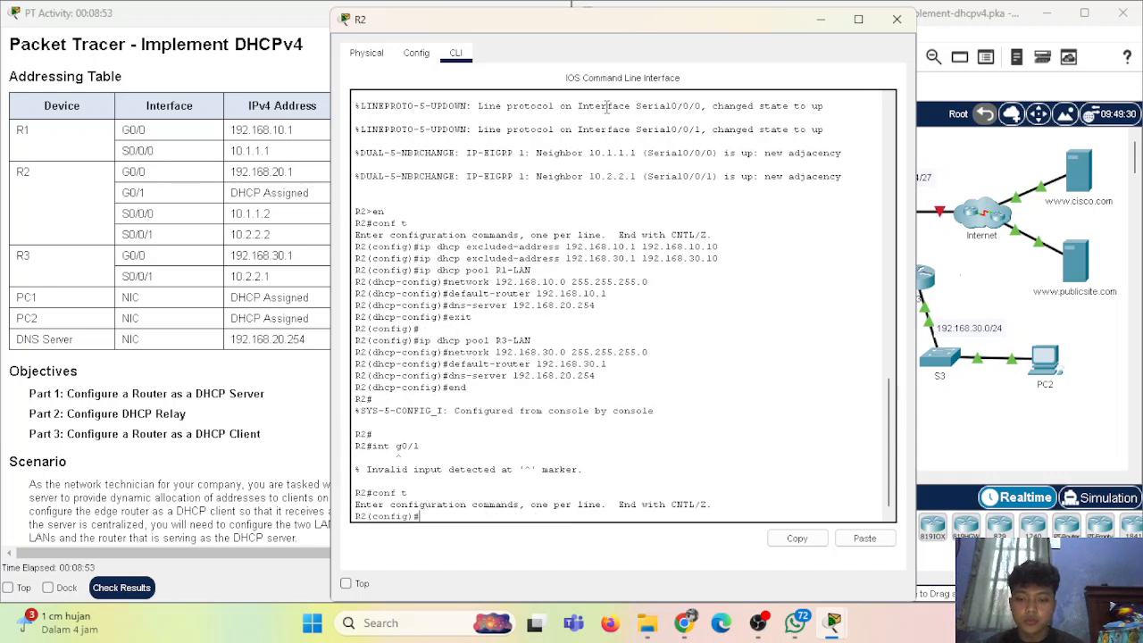
Set R2's G0/1 to ip address dhcp with no shutdown, then end
text(int g0/1)
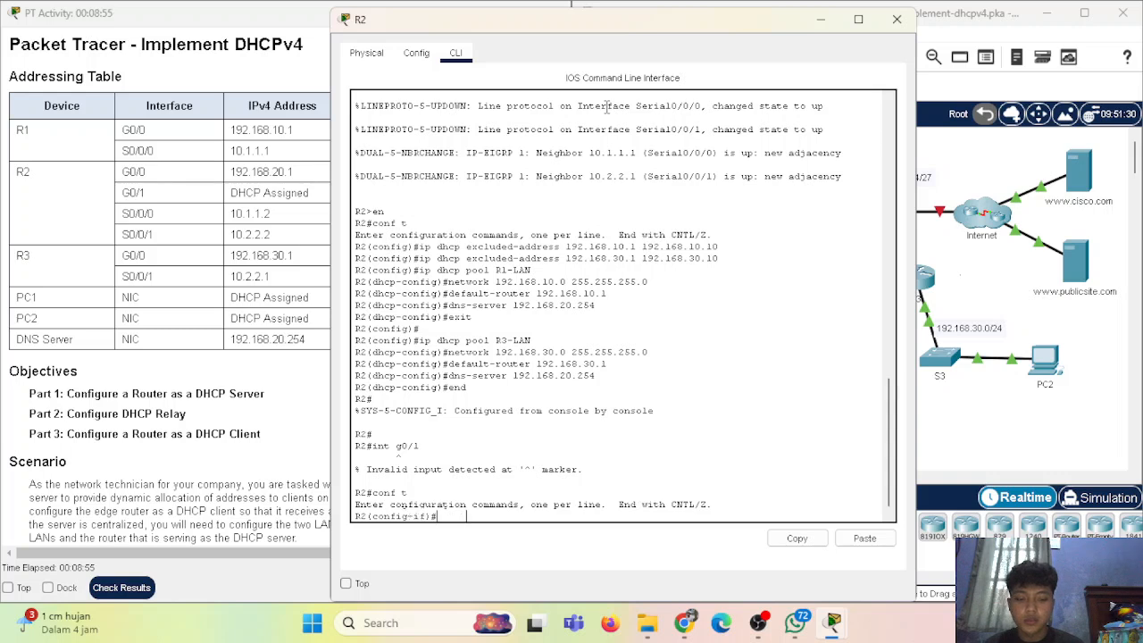
key(Return)
text(i)
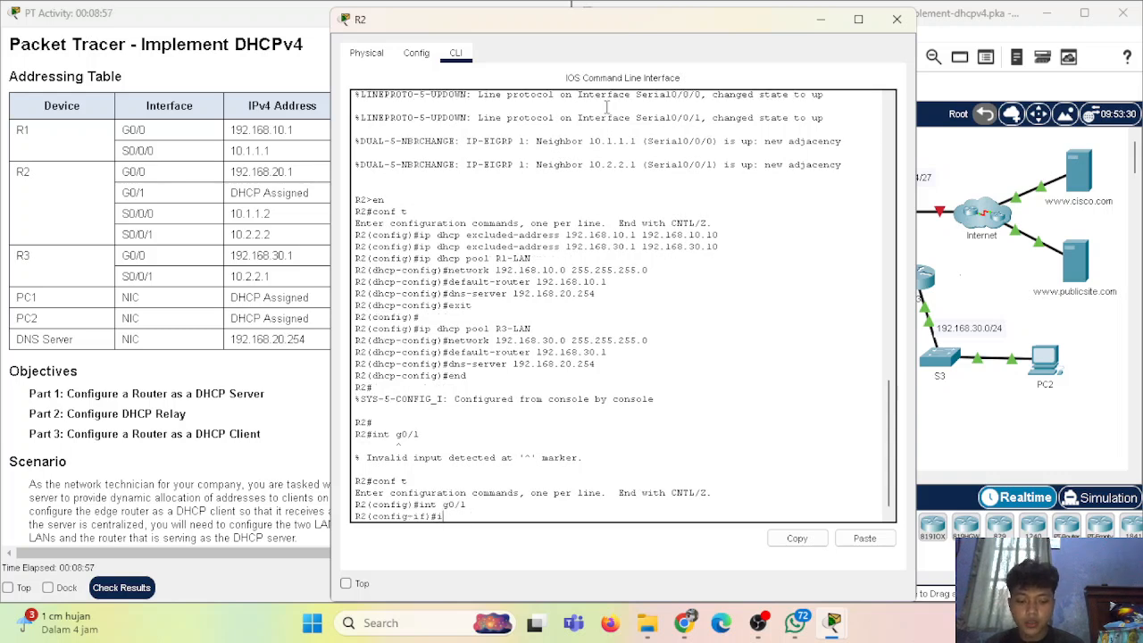
text(p address dhcp)
key(Return)
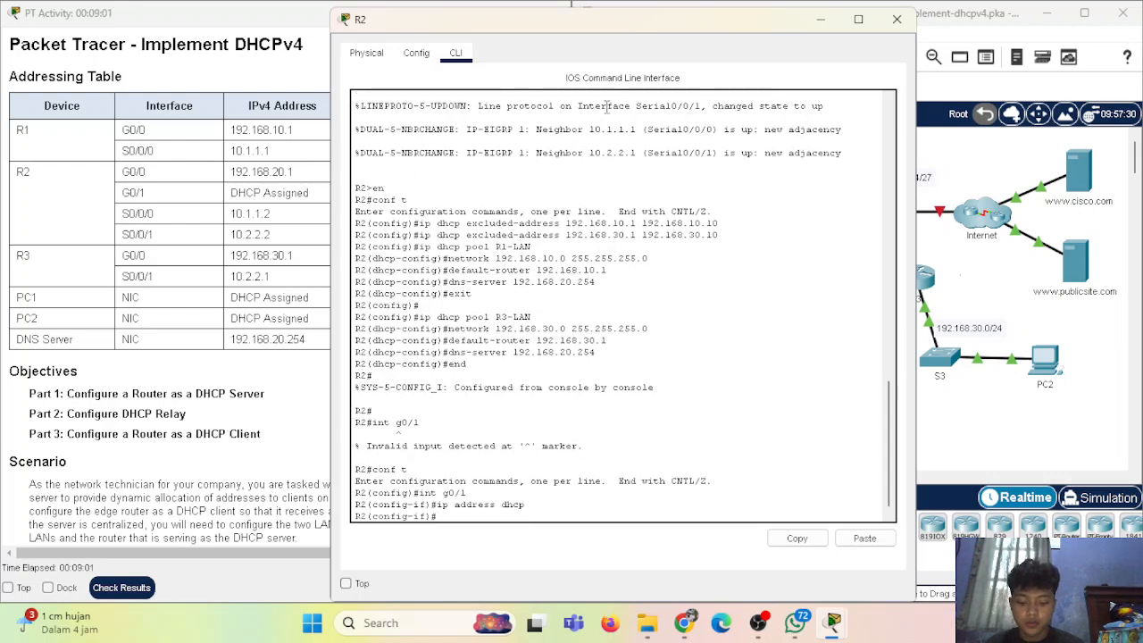
text(no shutdown)
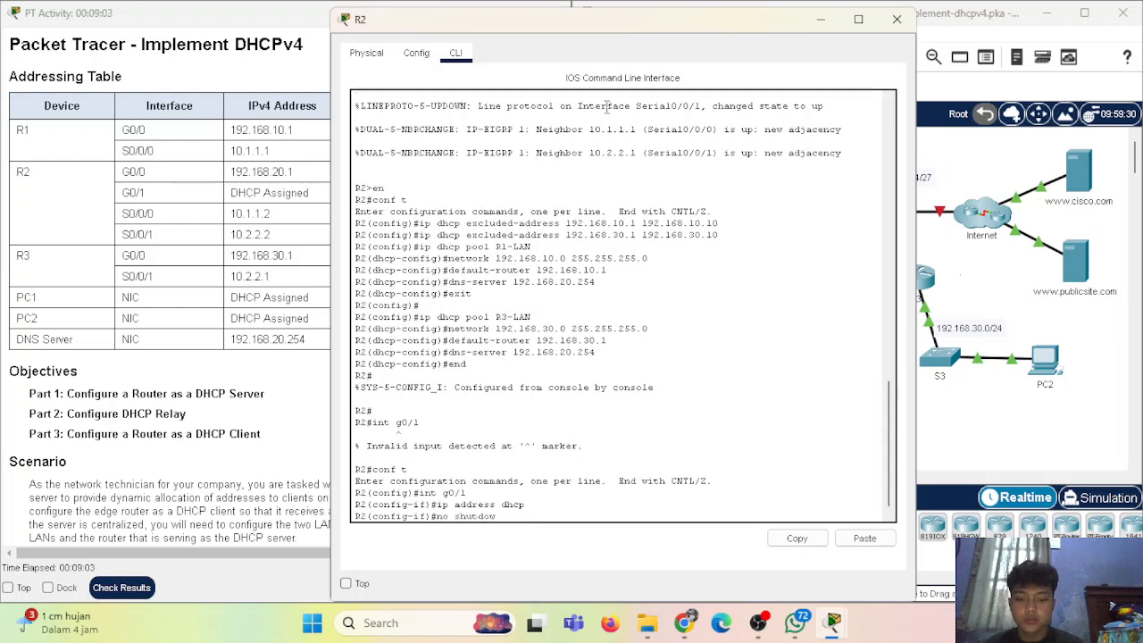
key(Return)
text(en)
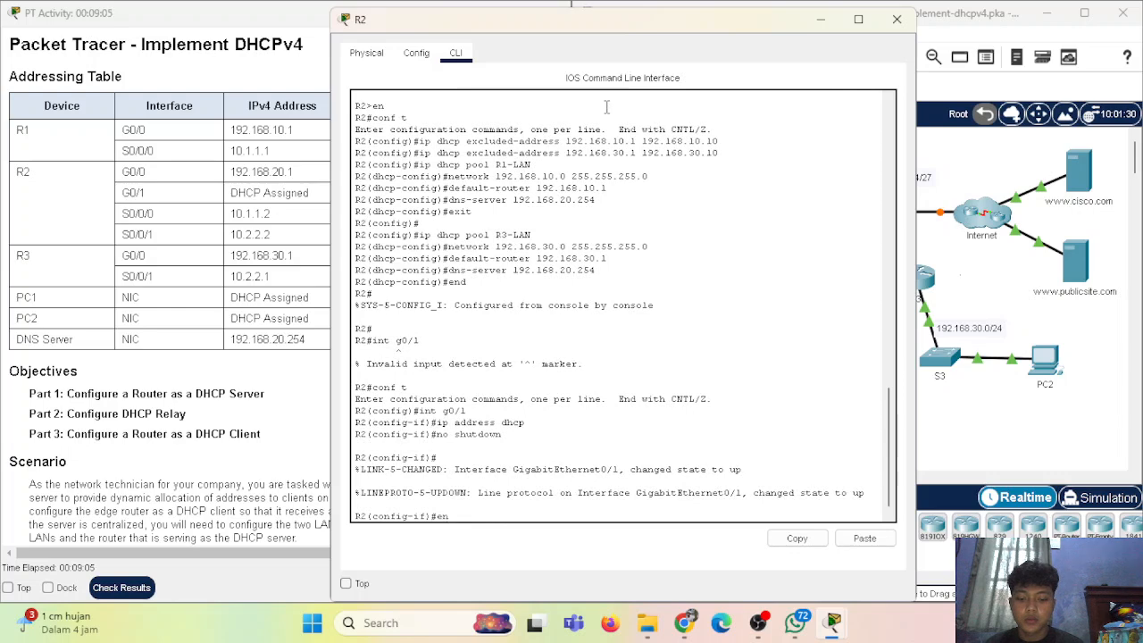
text(d)
key(Return)
Close R2 and switch PC1's IP Configuration to DHCP, receiving 192.168.10.11
click(897, 19)
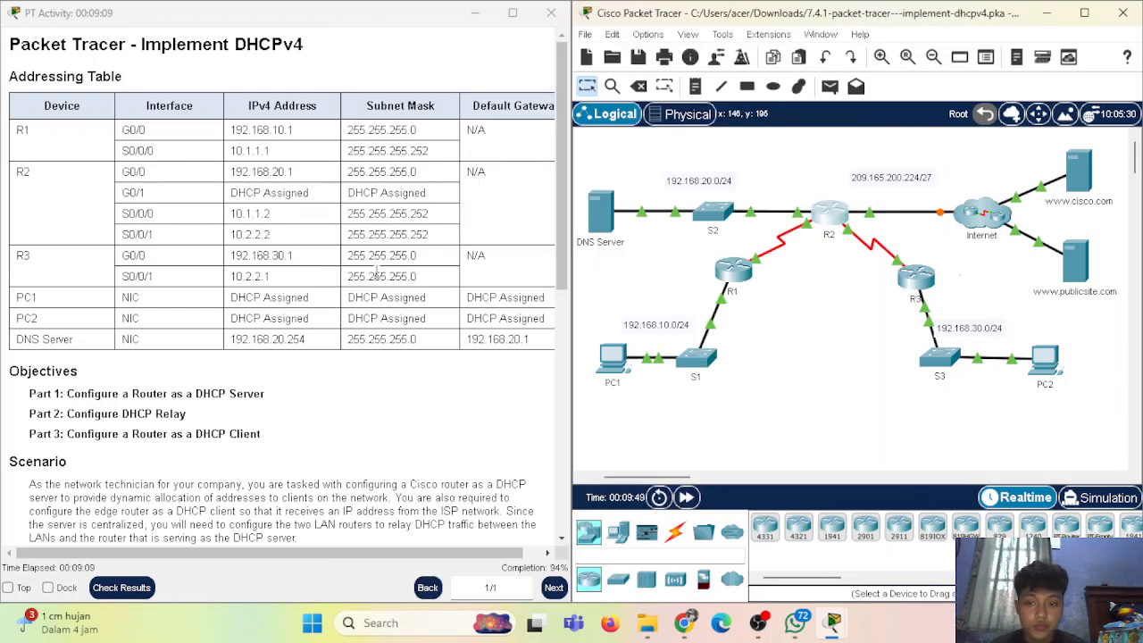
scroll(390, 272, down, 8)
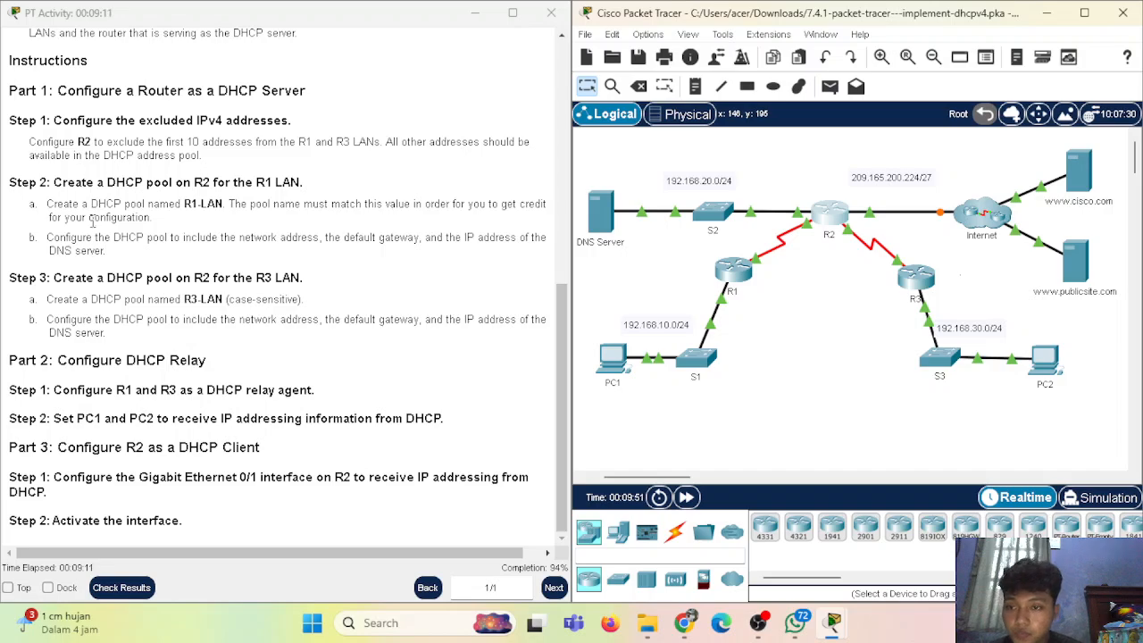
scroll(98, 231, up, 1)
scroll(110, 196, down, 1)
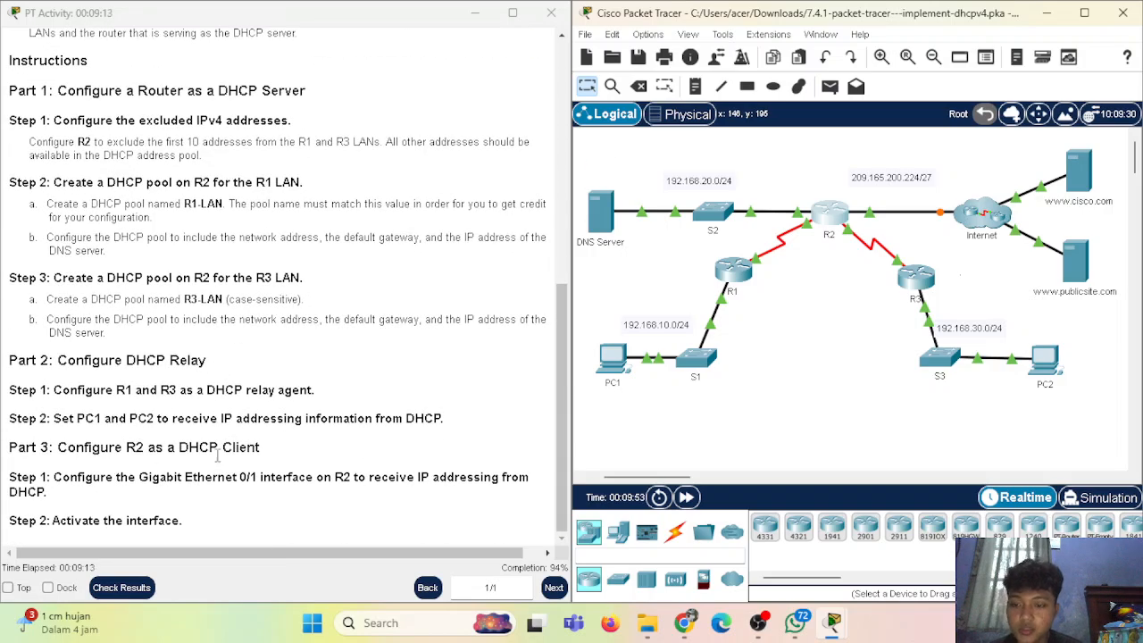
scroll(158, 344, up, 2)
scroll(689, 343, down, 3)
scroll(690, 343, up, 3)
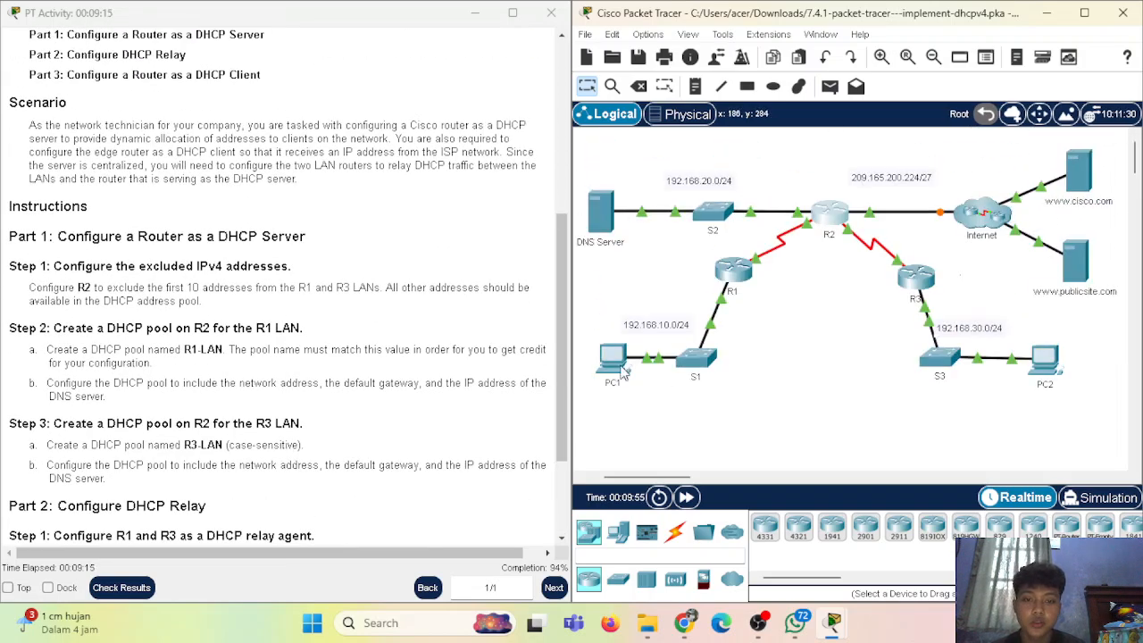
click(614, 353)
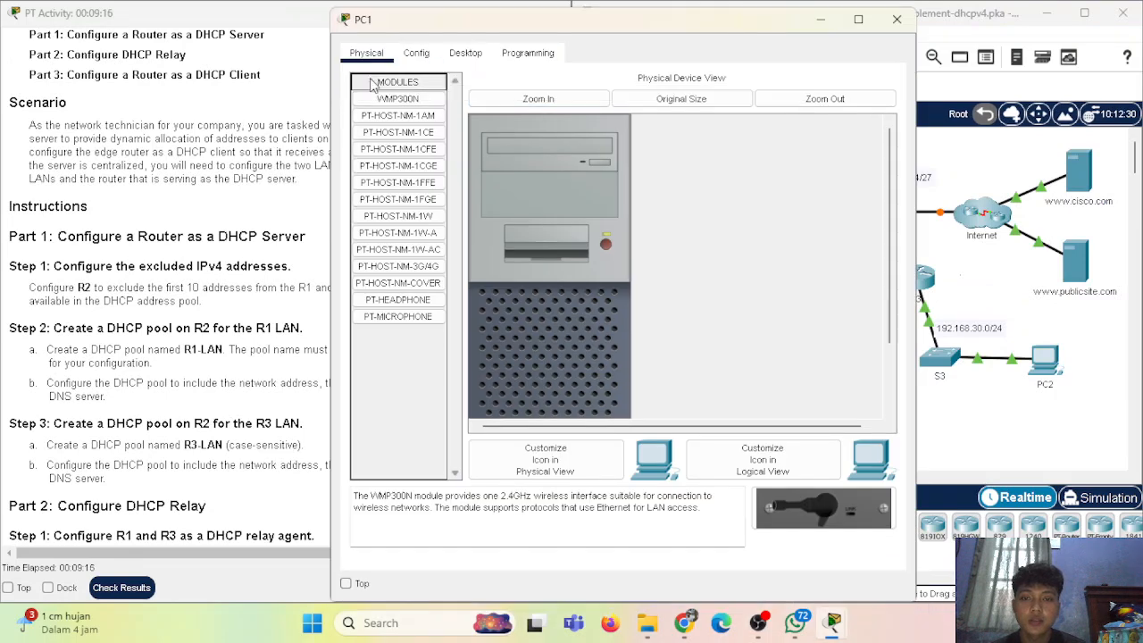
click(465, 54)
click(394, 158)
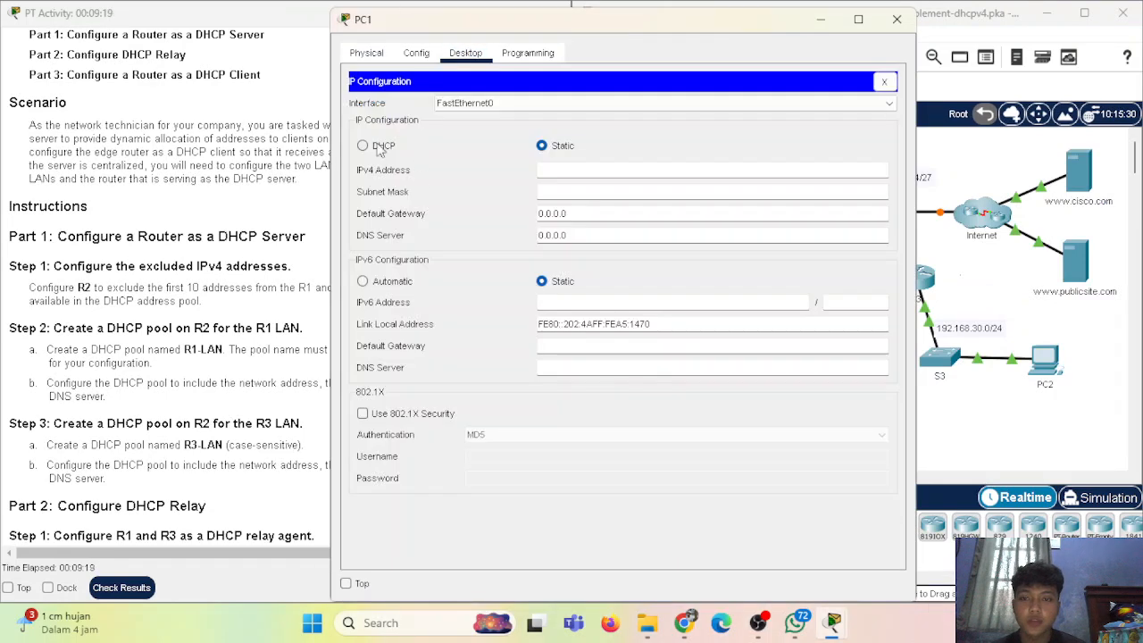
click(373, 152)
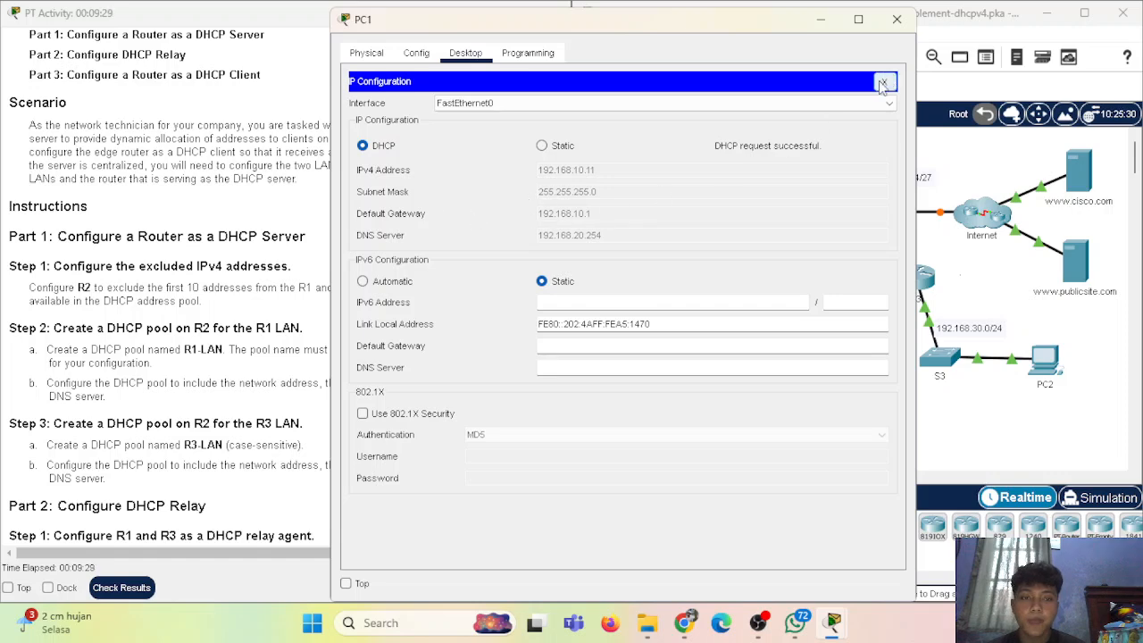
click(897, 19)
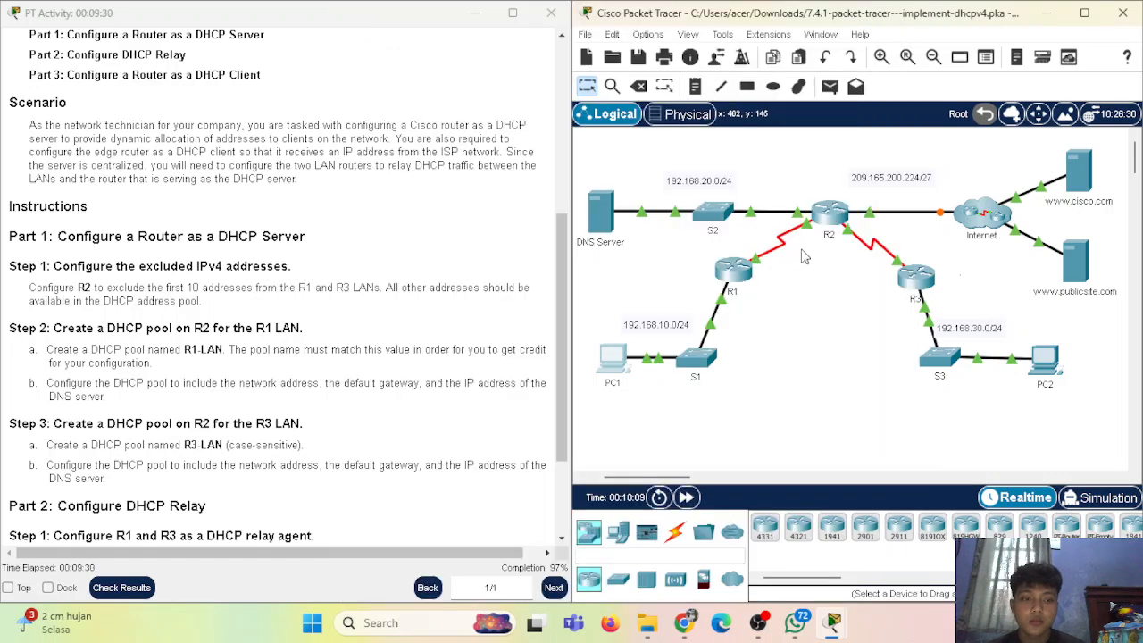
Switch PC2's IP configuration to DHCP so it obtains 192.168.30.11 with gateway 192.168.30.1
click(1052, 361)
click(466, 93)
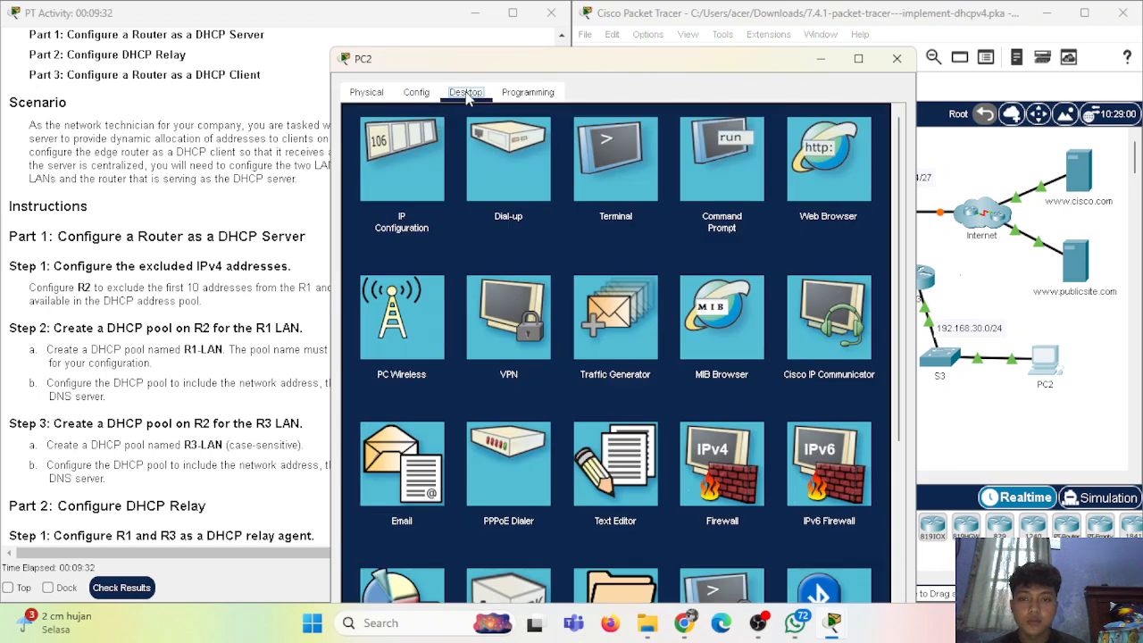
click(418, 196)
click(363, 185)
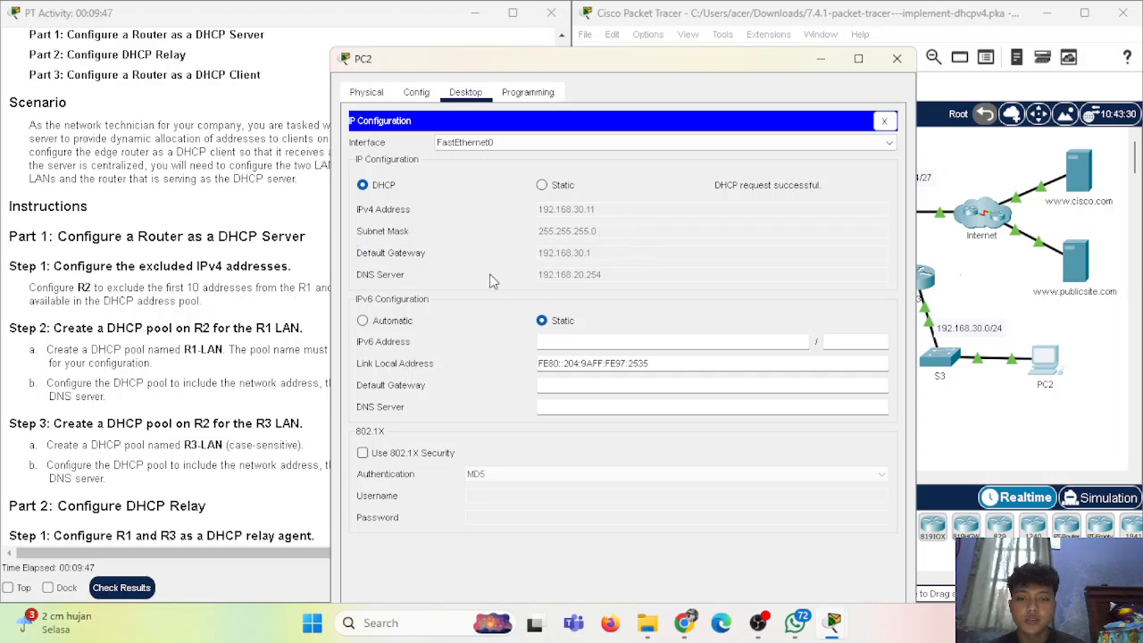
click(896, 58)
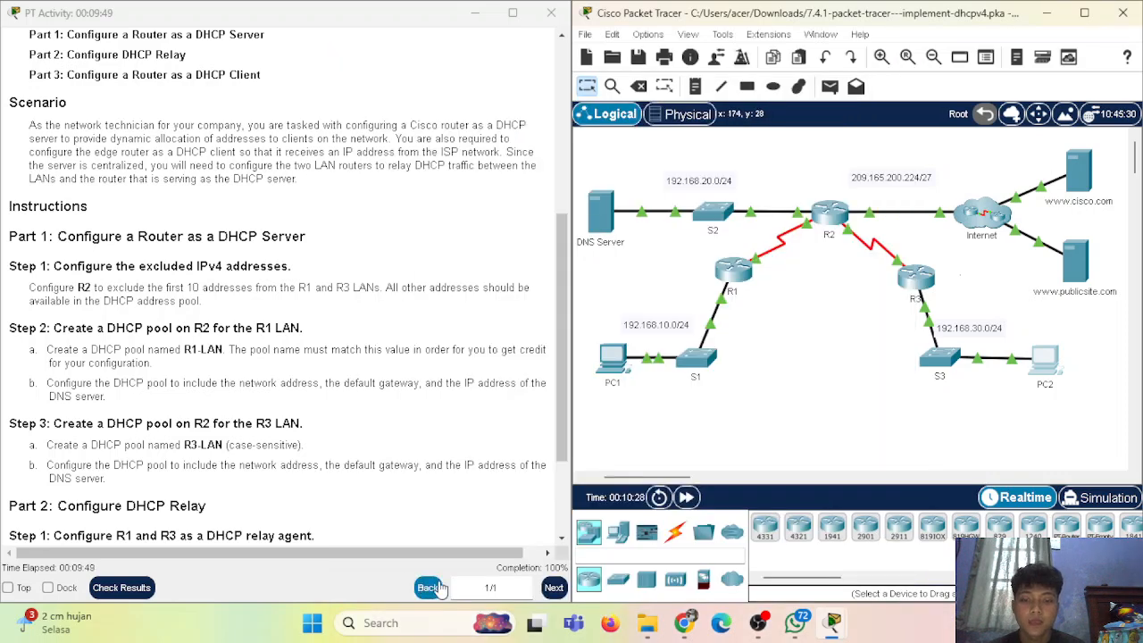
Scroll the activity instructions back to the top and bring the OBS Studio window forward
mouse_move(395, 546)
mouse_down()
mouse_move(412, 547)
mouse_move(396, 546)
mouse_up()
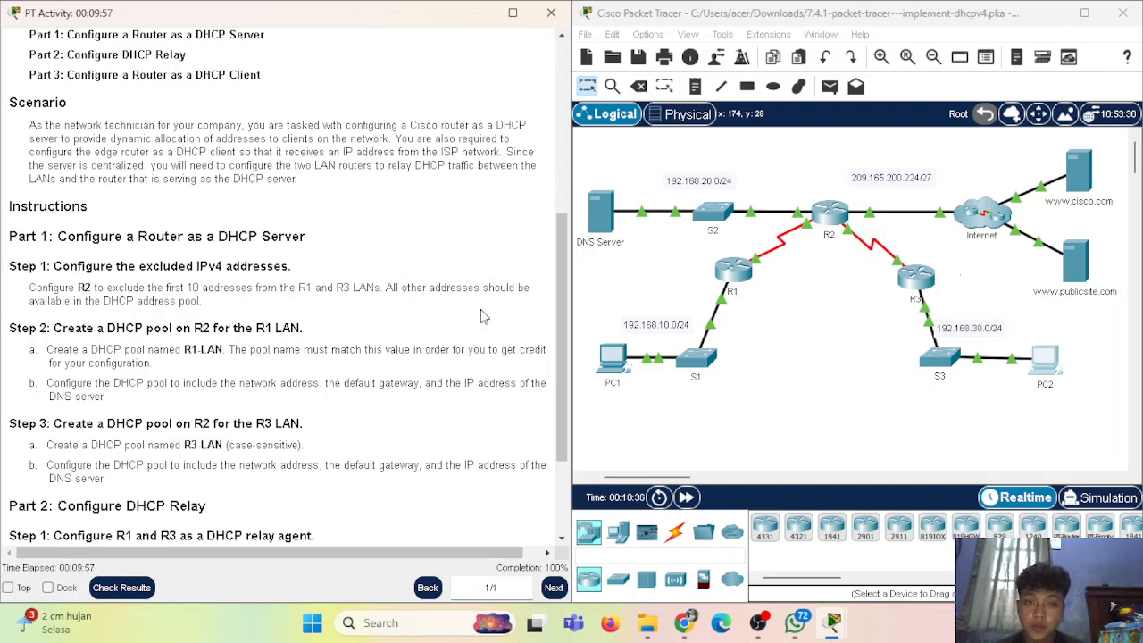
scroll(398, 344, up, 5)
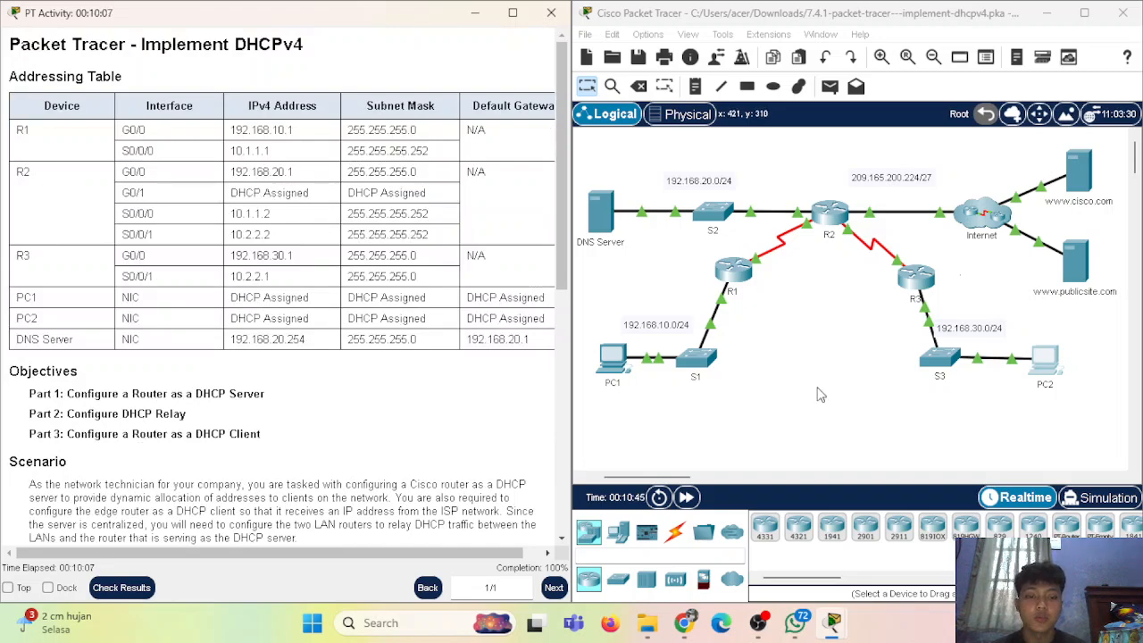
click(760, 623)
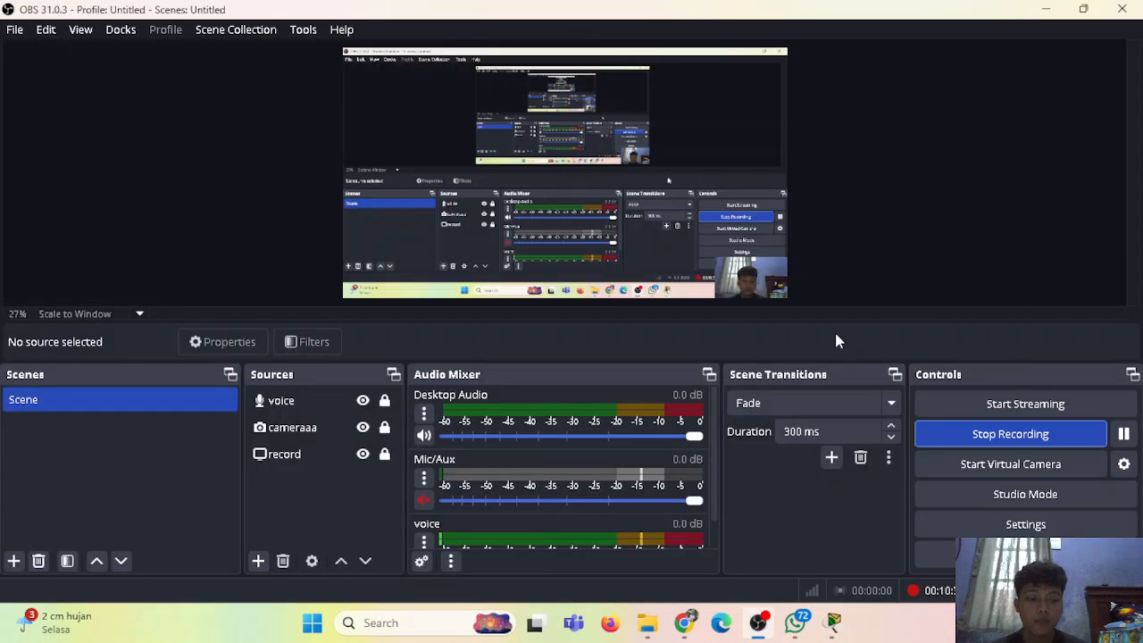